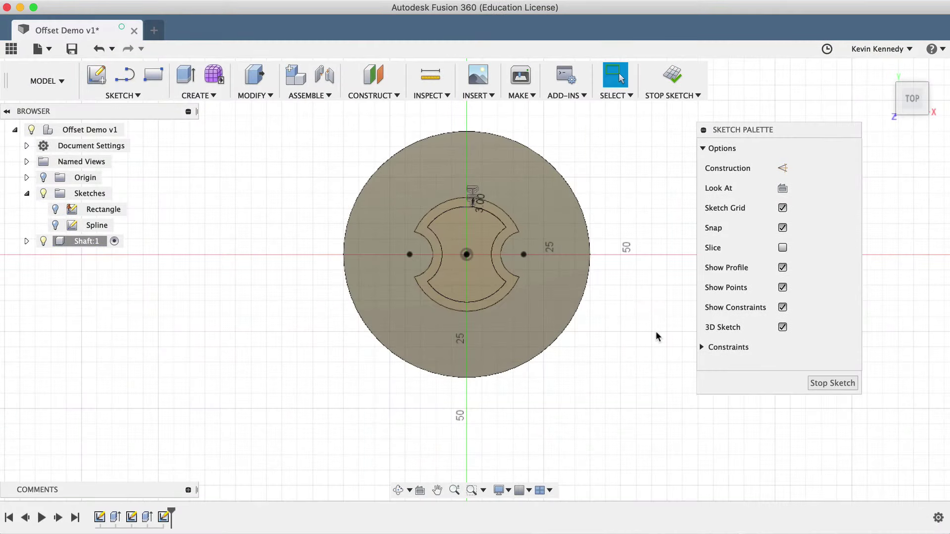
# Extrude the shaft's top profile by -10 mm to preview a cut
pyautogui.press('e')
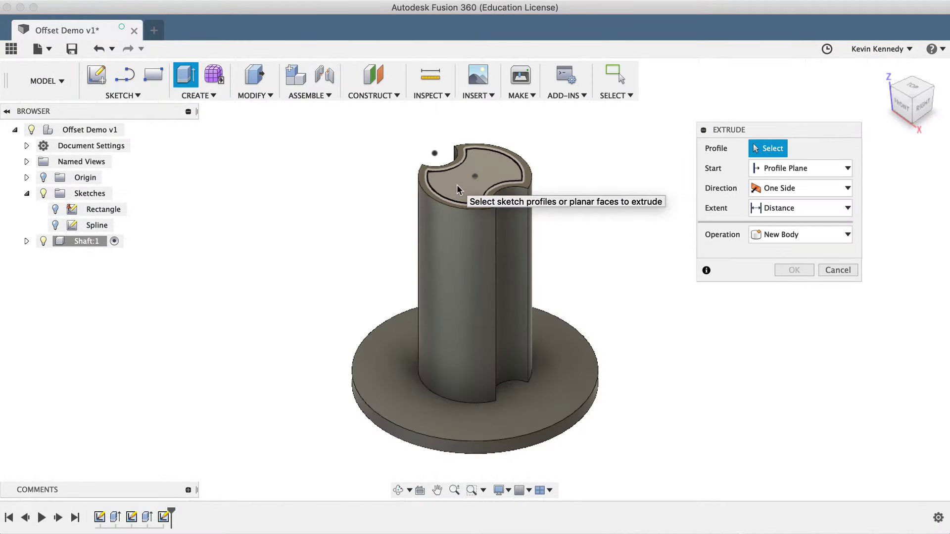
pyautogui.click(456, 185)
pyautogui.write('-10')
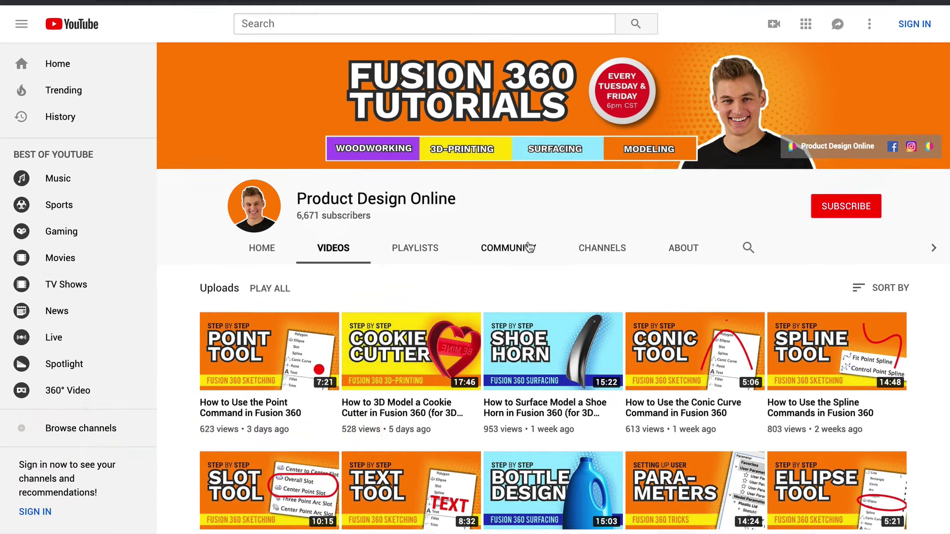
pyautogui.scroll(-7, 529, 247)
pyautogui.scroll(-8, 529, 247)
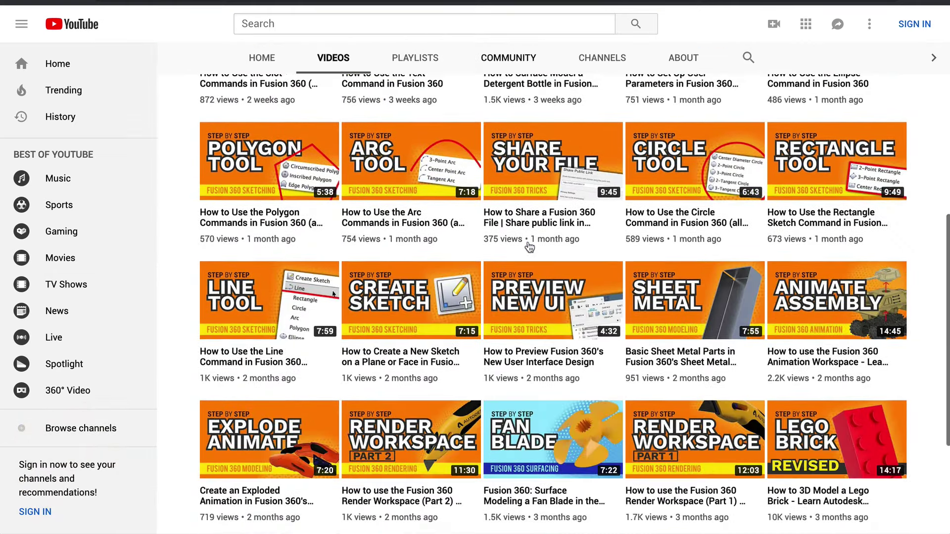
pyautogui.scroll(15, 530, 246)
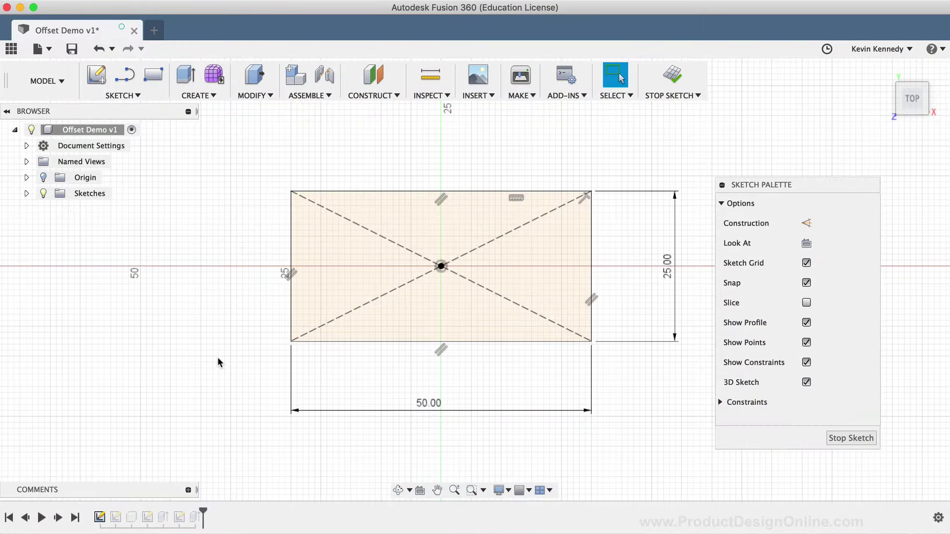
# Start the Offset command from the canvas right-click Sketch menu
pyautogui.click(121, 96)
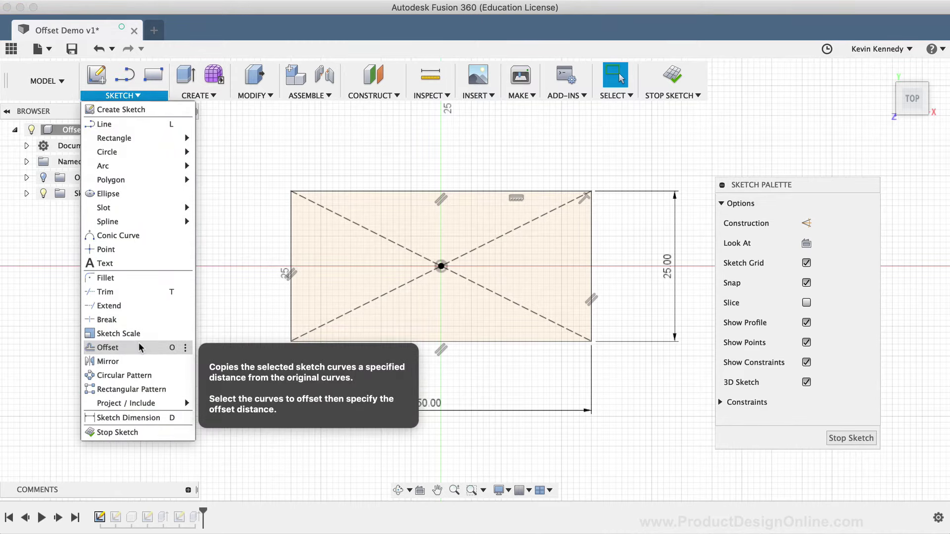
pyautogui.click(203, 236)
pyautogui.rightClick(203, 237)
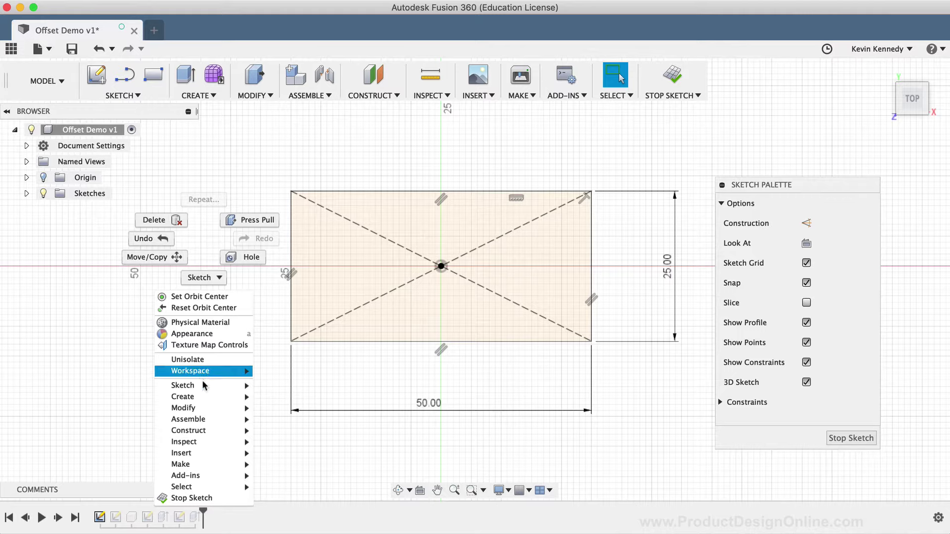
pyautogui.moveTo(233, 385)
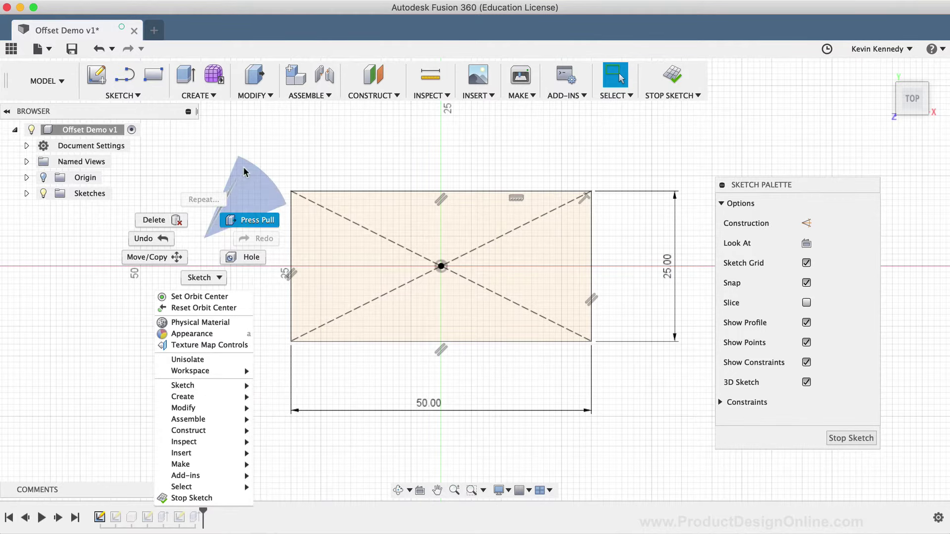
pyautogui.click(277, 148)
pyautogui.rightClick(217, 223)
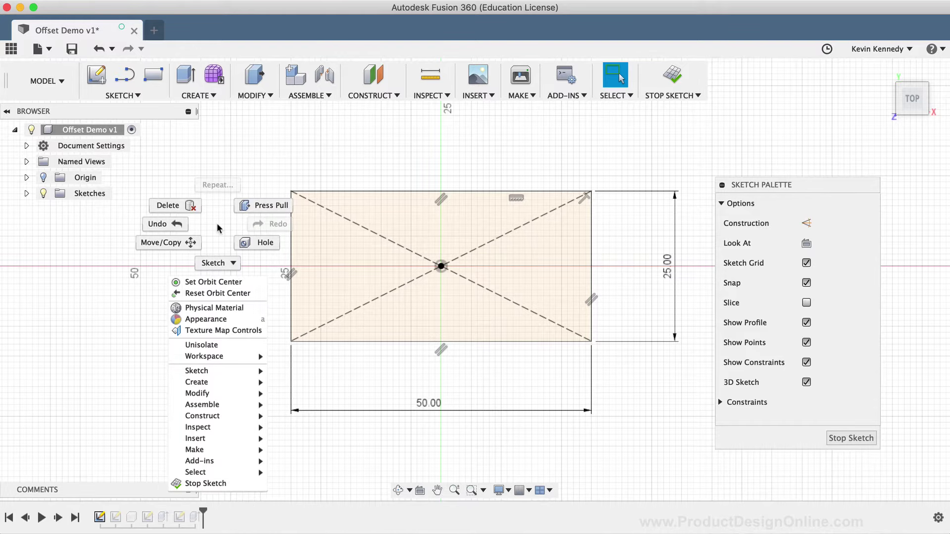
pyautogui.click(217, 262)
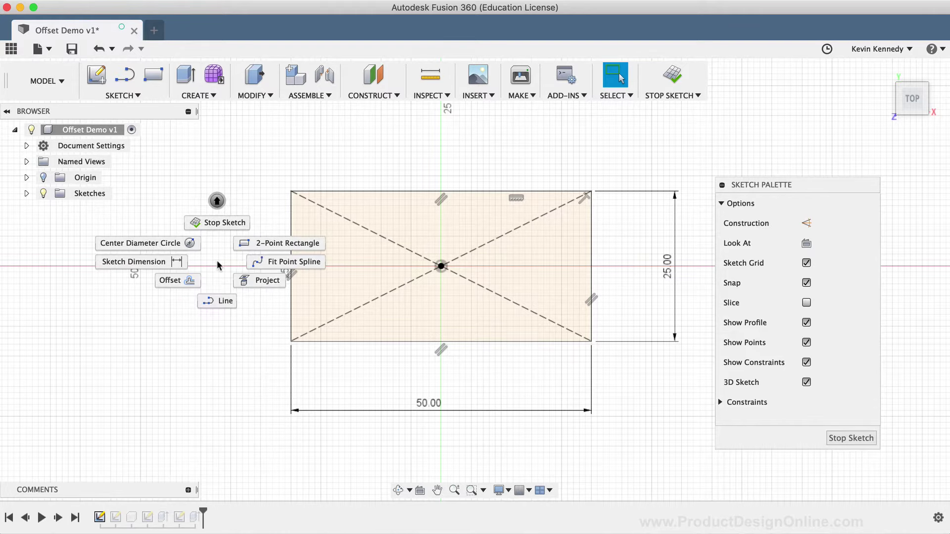
pyautogui.click(164, 285)
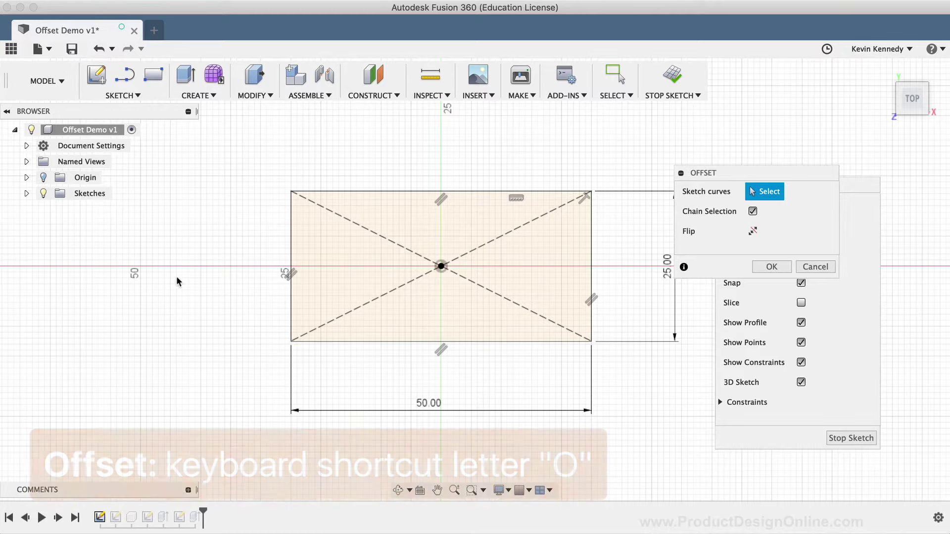
# Dock the Offset dialog above the Sketch Palette and select the 50 by 25 rectangle's chain
pyautogui.moveTo(729, 169)
pyautogui.mouseDown()
pyautogui.moveTo(768, 173)
pyautogui.moveTo(767, 182)
pyautogui.moveTo(747, 124)
pyautogui.mouseUp()
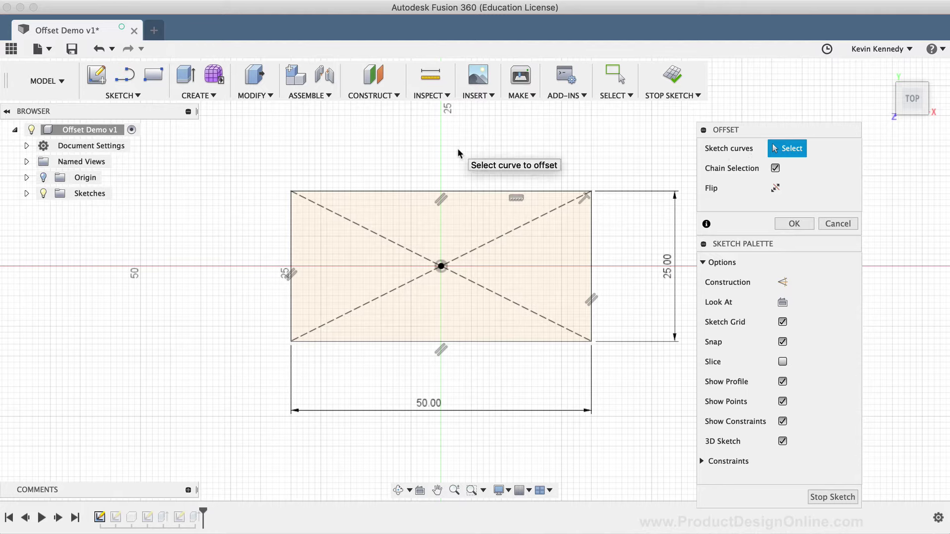
pyautogui.click(459, 191)
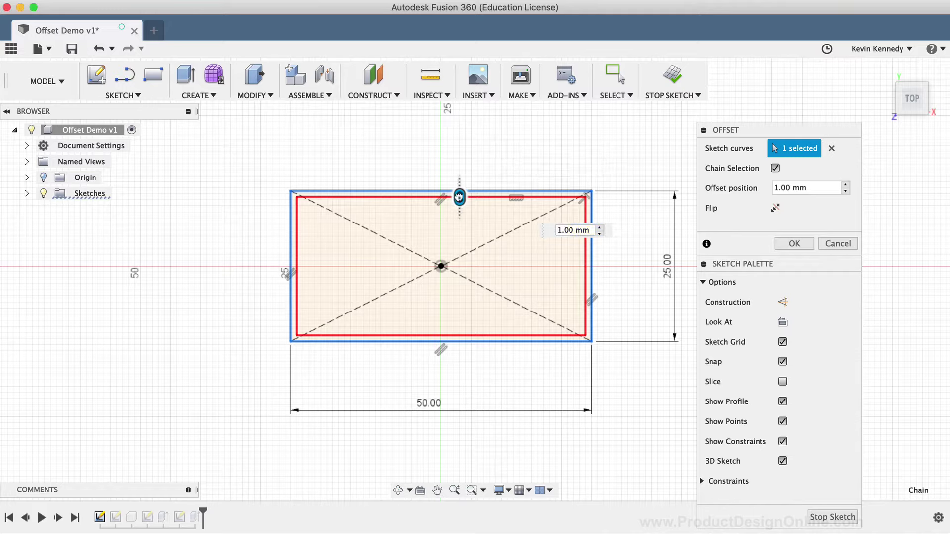
# Drag the offset arrow so the preview sits 3.189 mm outside the rectangle
pyautogui.moveTo(460, 198); pyautogui.dragTo(460, 169)
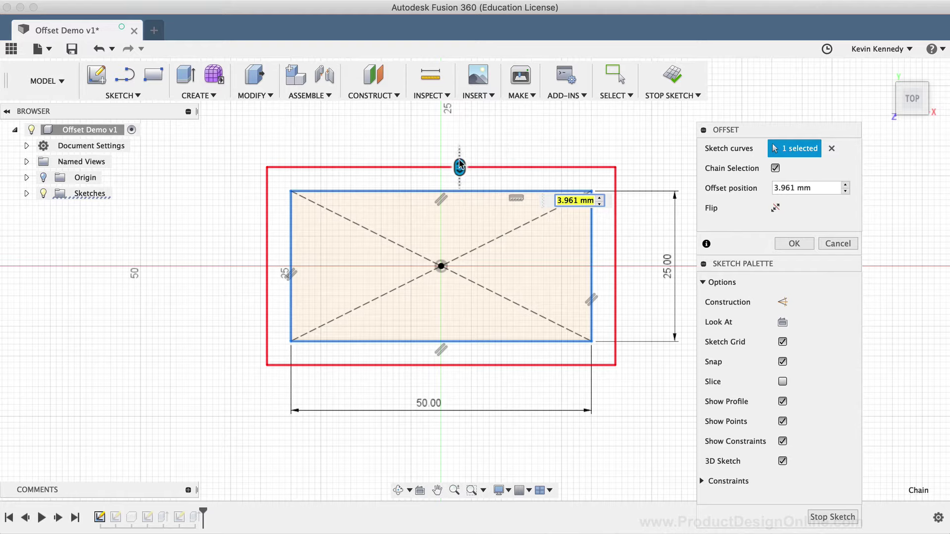
pyautogui.moveTo(459, 167)
pyautogui.mouseDown()
pyautogui.moveTo(459, 209)
pyautogui.moveTo(459, 150)
pyautogui.moveTo(460, 248)
pyautogui.moveTo(463, 170)
pyautogui.mouseUp()
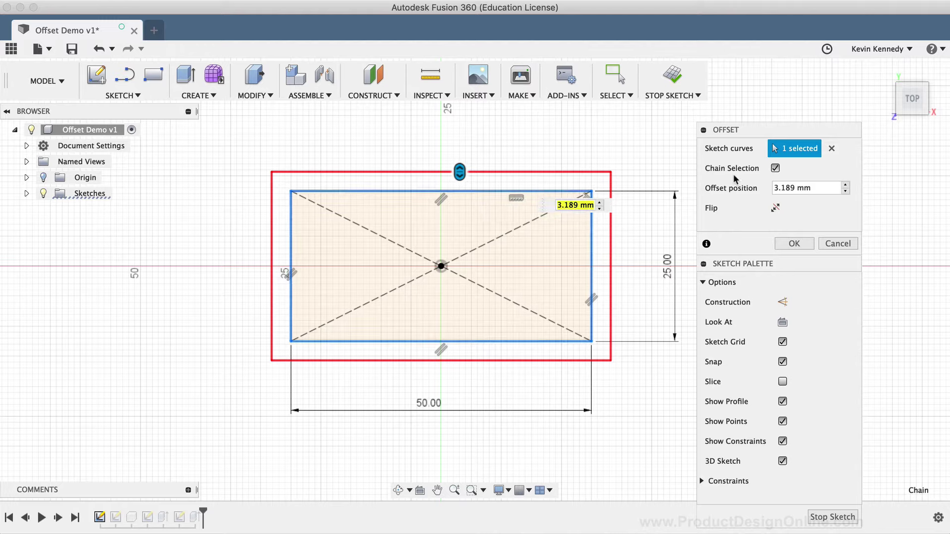
pyautogui.click(775, 169)
pyautogui.click(776, 168)
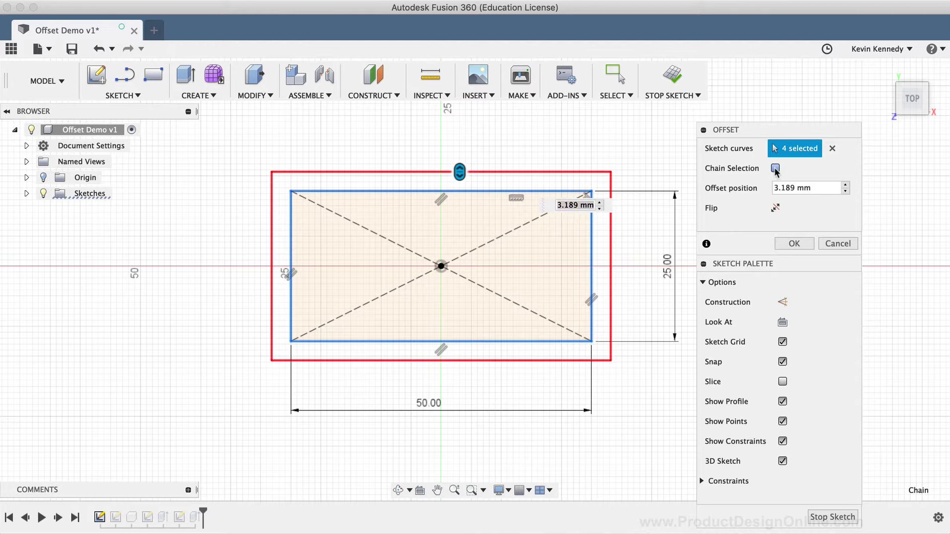
pyautogui.click(590, 229)
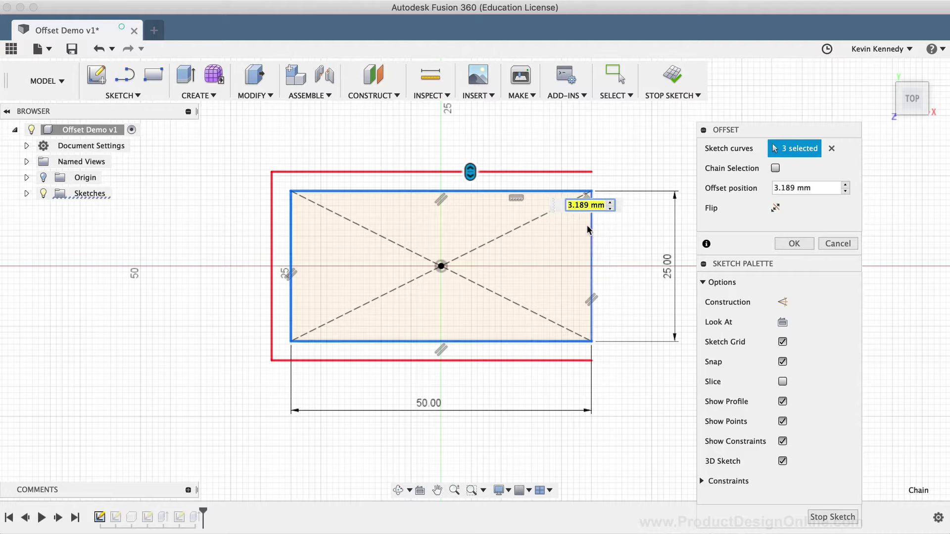
pyautogui.click(528, 192)
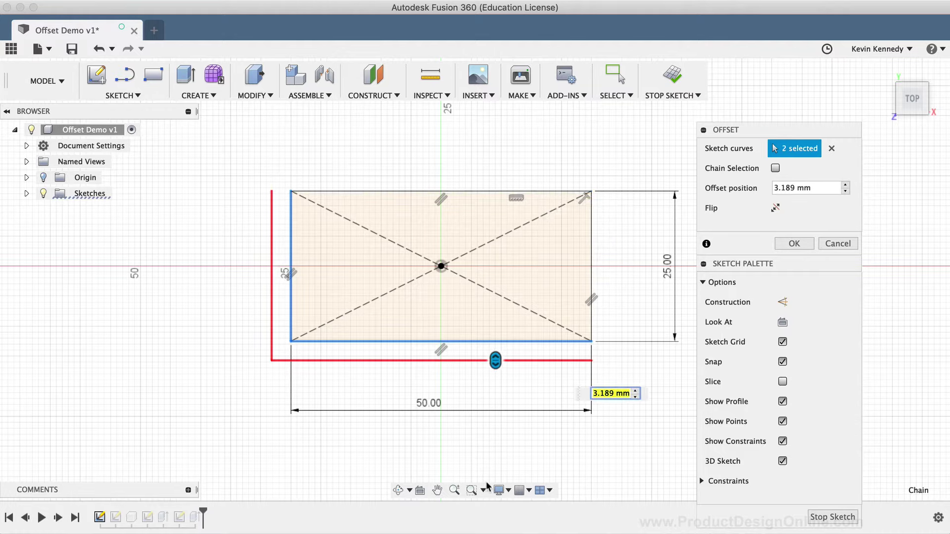
pyautogui.click(379, 191)
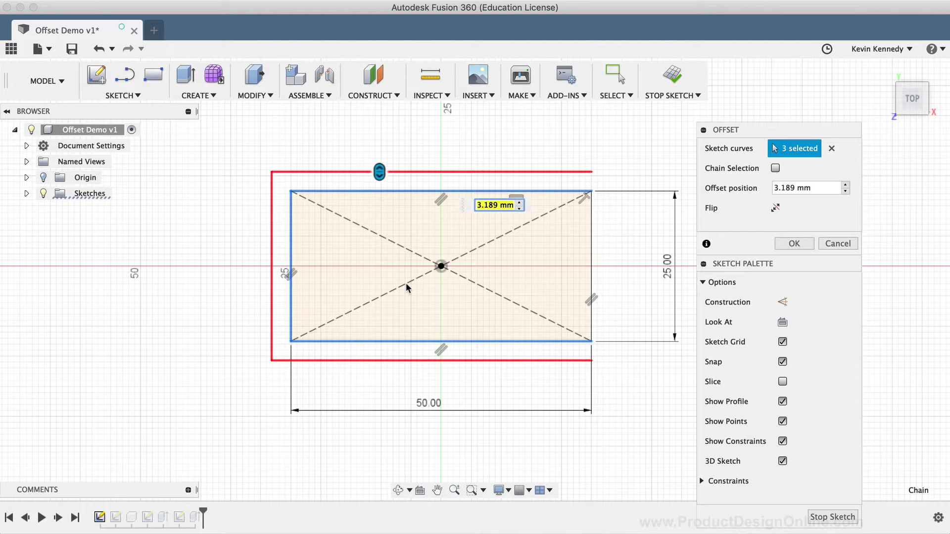
pyautogui.click(775, 169)
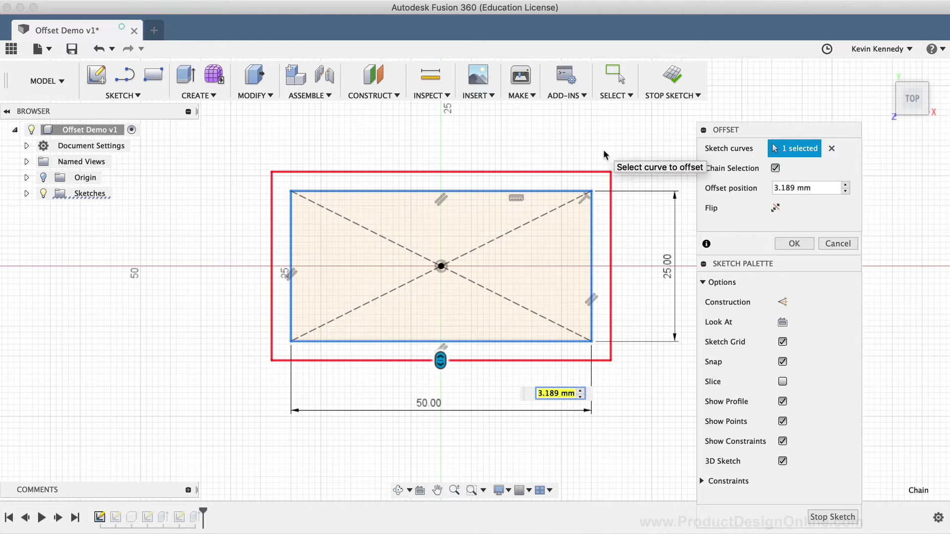
pyautogui.click(777, 192)
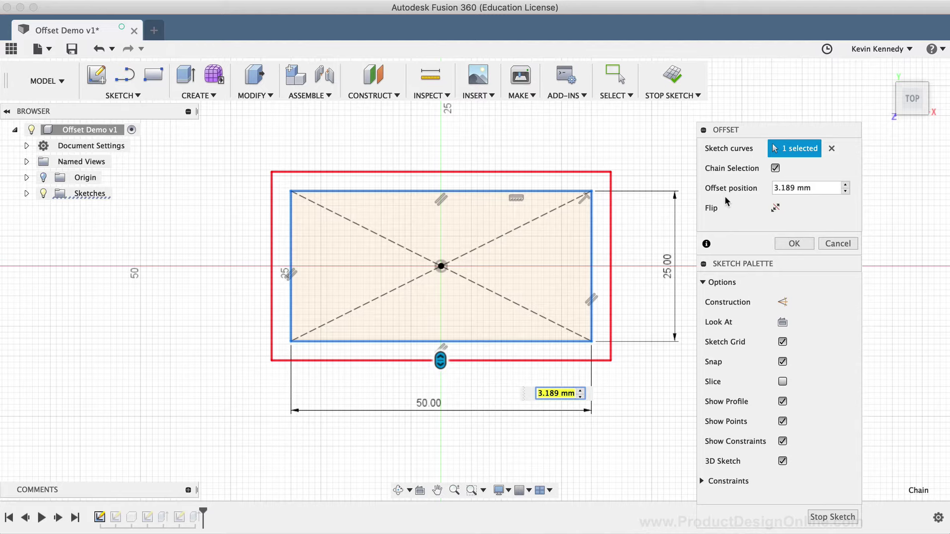
# Set the offset distance to 3 mm and flip it to lie outside the rectangle
pyautogui.write('3')
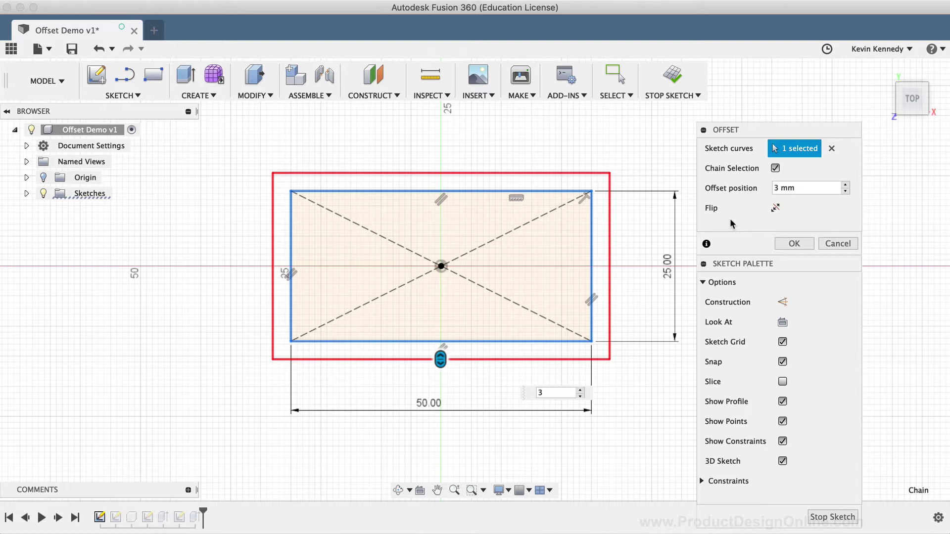
pyautogui.click(776, 208)
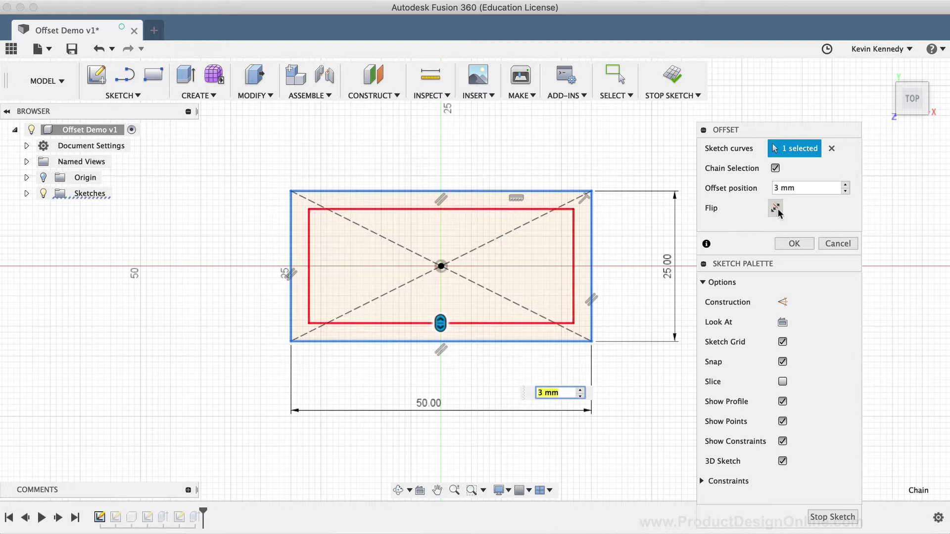
pyautogui.click(777, 210)
pyautogui.click(776, 210)
pyautogui.click(777, 209)
pyautogui.click(777, 209)
pyautogui.click(777, 209)
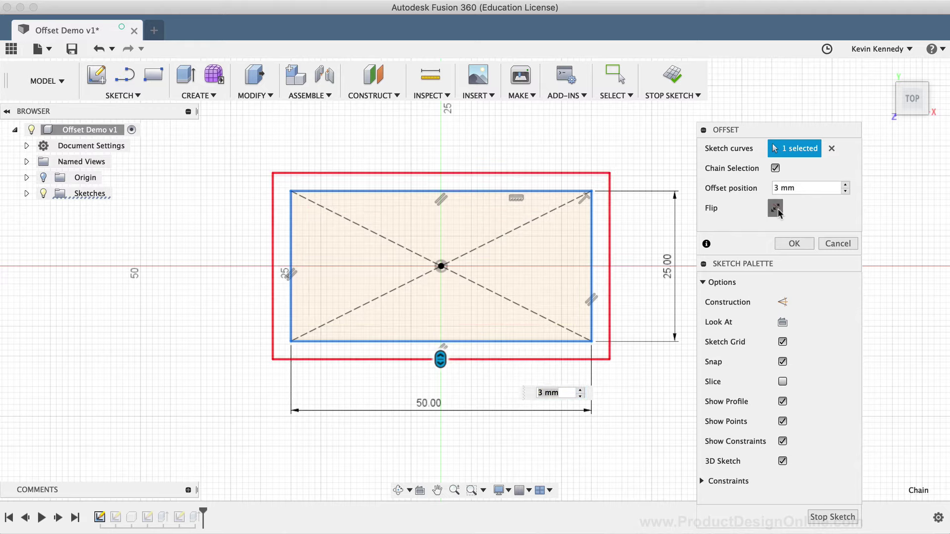
pyautogui.click(777, 210)
pyautogui.click(777, 209)
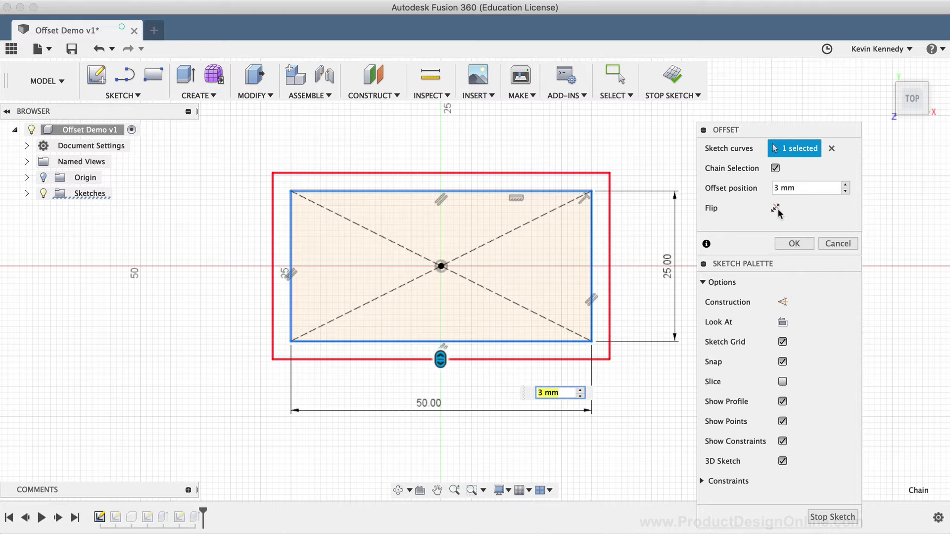
# Commit the 3 mm offset and nudge its 3.00 dimension label to the right
pyautogui.click(792, 243)
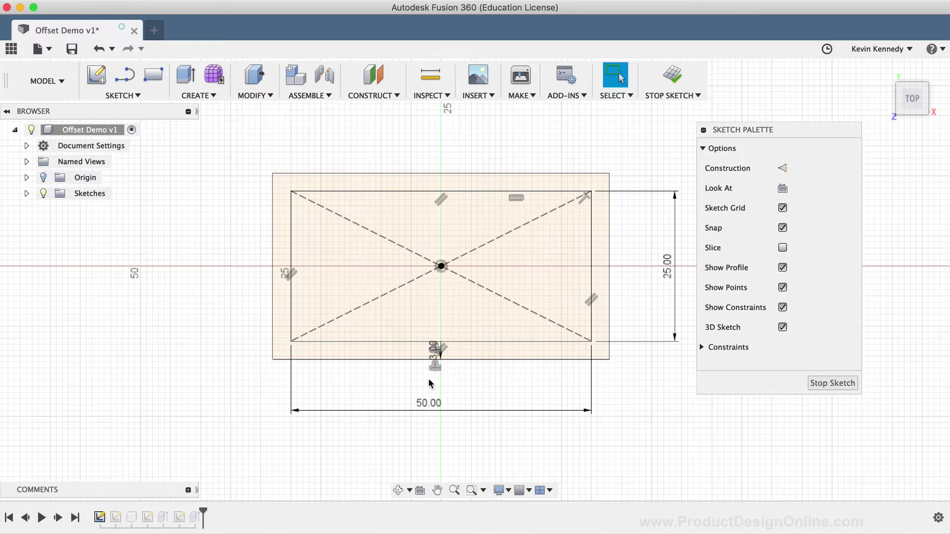
pyautogui.scroll(4, 428, 378)
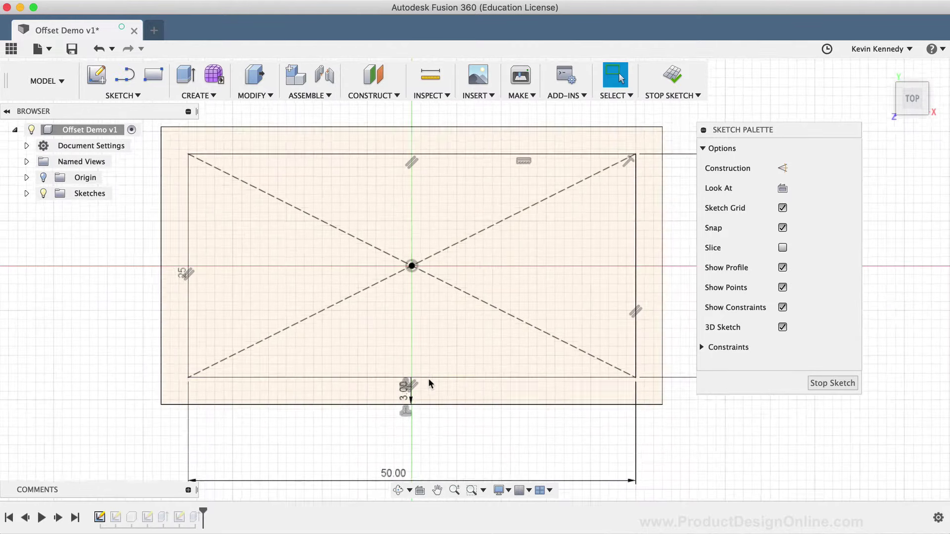
pyautogui.moveTo(414, 384); pyautogui.dragTo(443, 387)
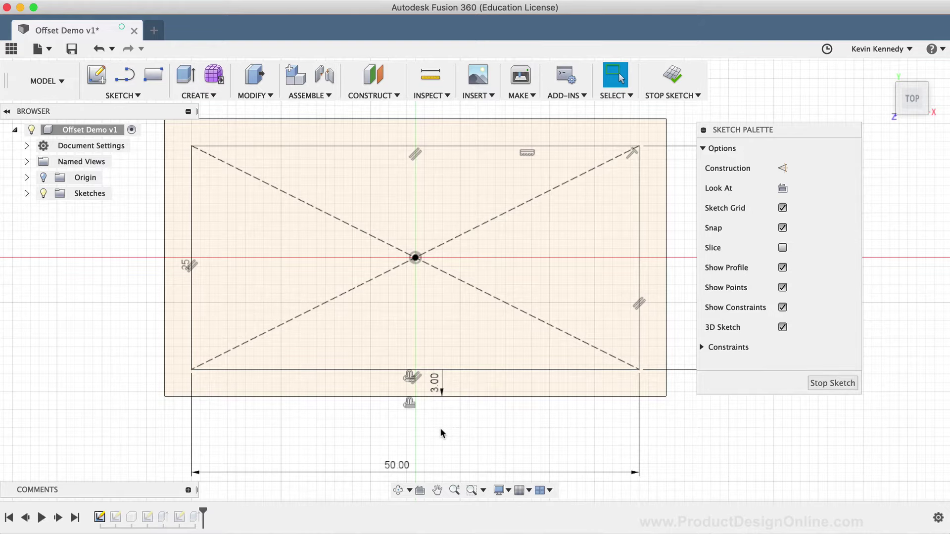
pyautogui.scroll(-4, 442, 433)
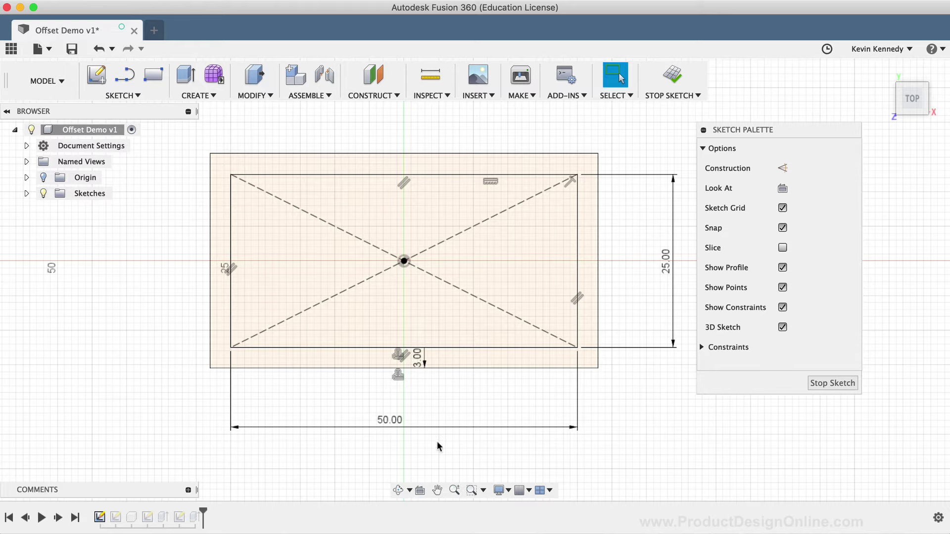
# Change the offset dimension to 5, delete it, and drag the outer outline's bottom edge outward
pyautogui.doubleClick(416, 362)
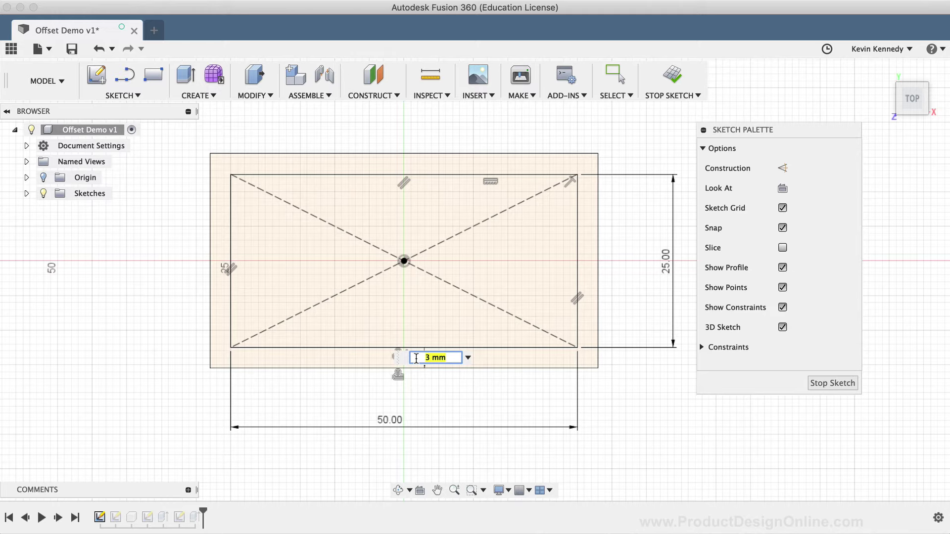
pyautogui.write('5')
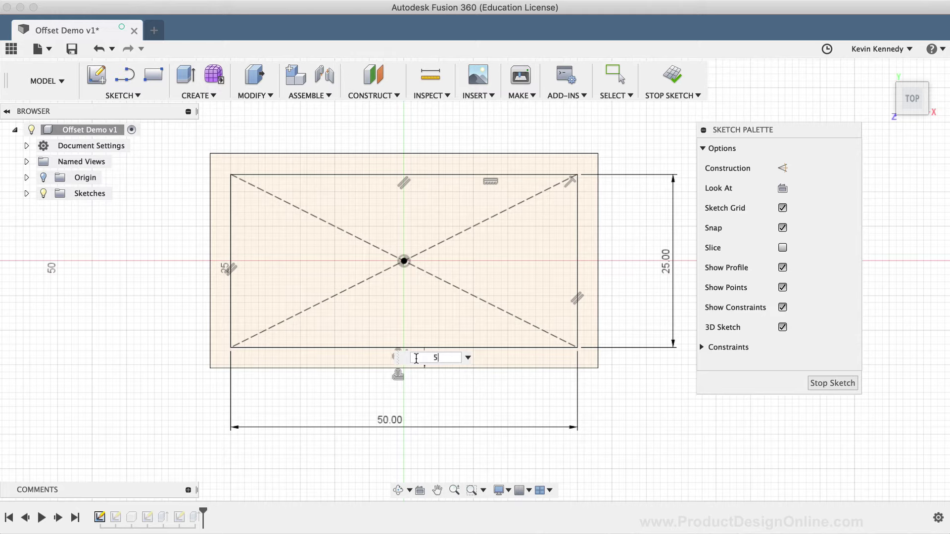
pyautogui.press('Return')
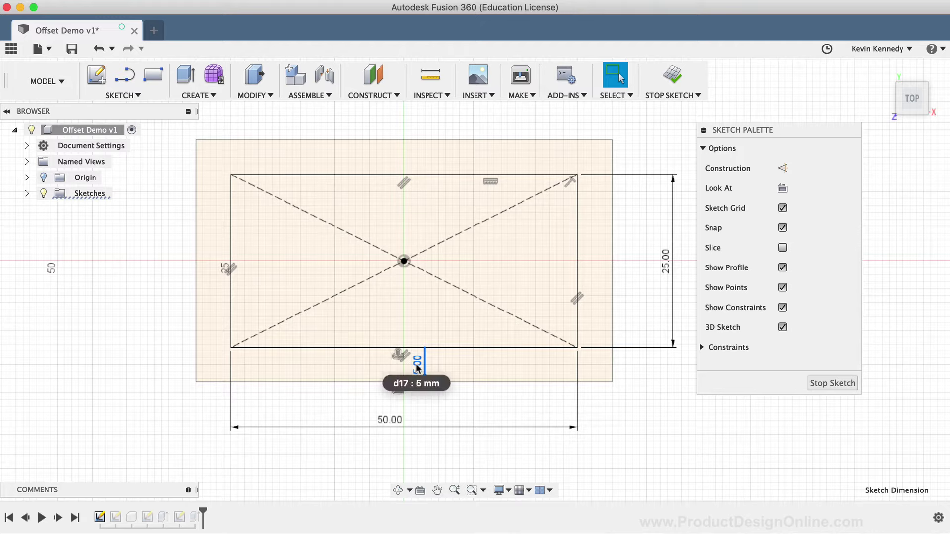
pyautogui.click(417, 367)
pyautogui.press('Delete')
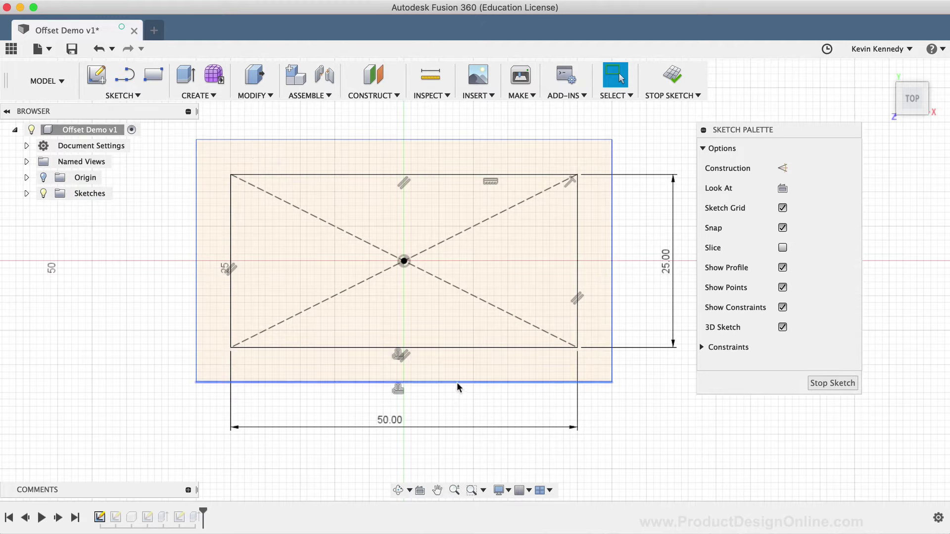
pyautogui.moveTo(456, 383)
pyautogui.mouseDown()
pyautogui.moveTo(467, 466)
pyautogui.moveTo(468, 387)
pyautogui.mouseUp()
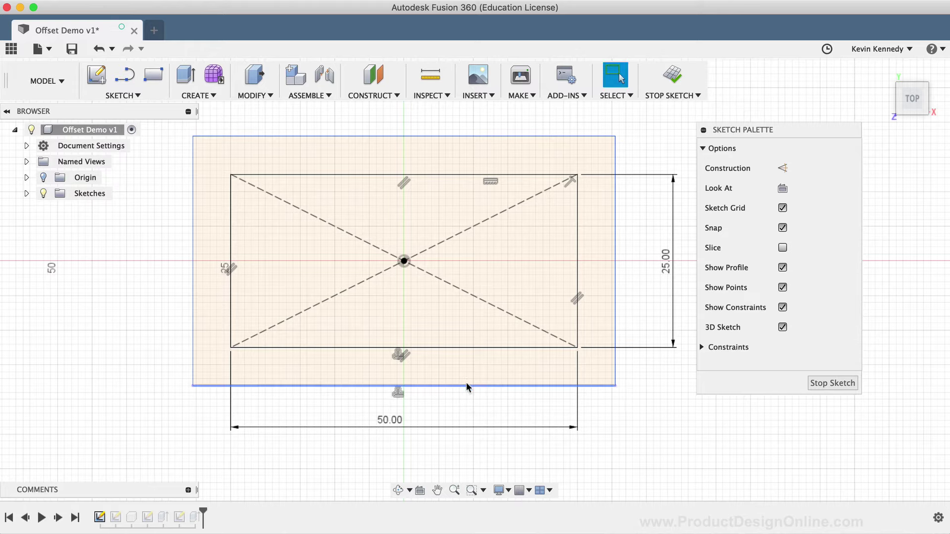
# Add an offset dimension to the offset constraint and change its 5.50 value to 3
pyautogui.rightClick(397, 395)
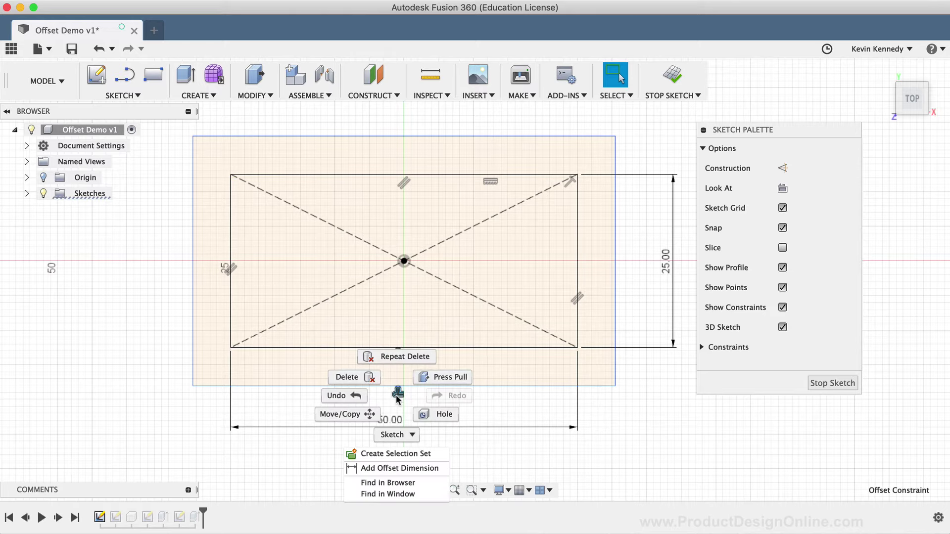
pyautogui.click(397, 468)
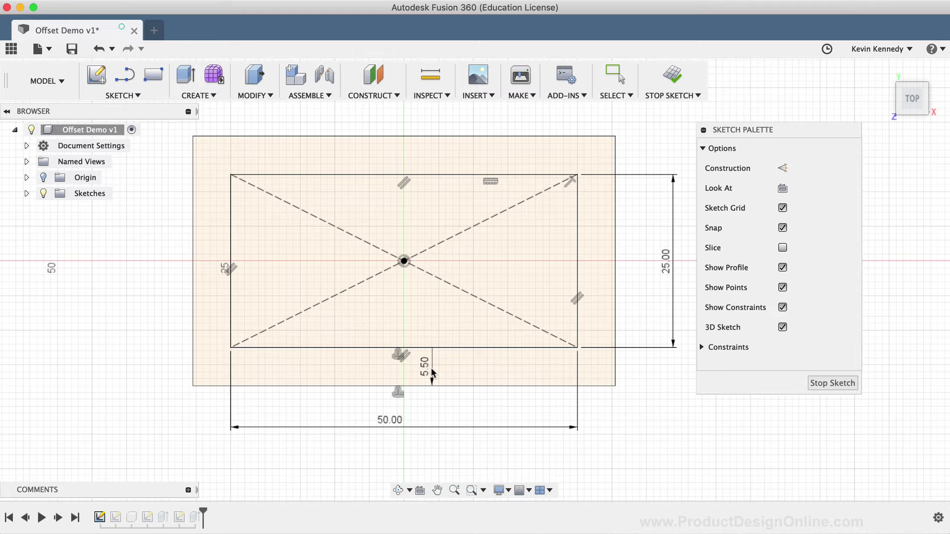
pyautogui.click(431, 375)
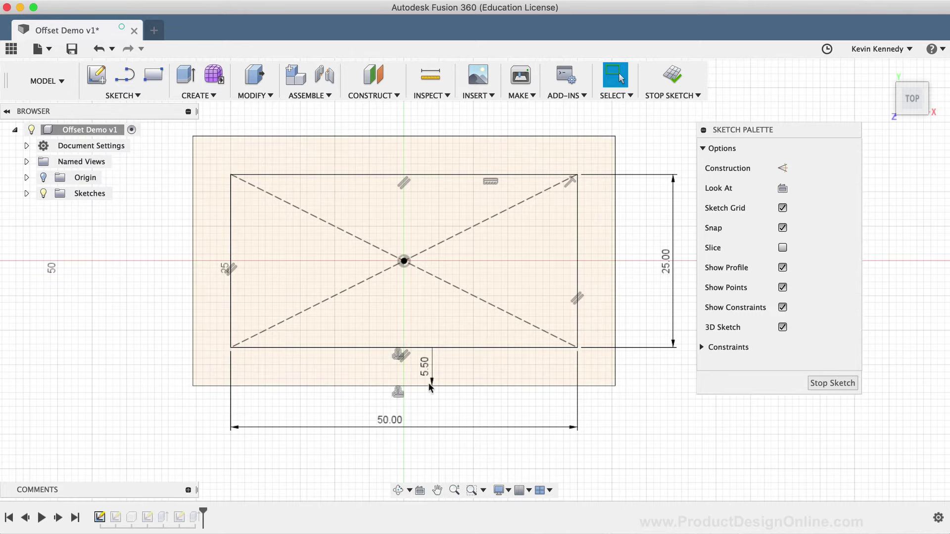
pyautogui.doubleClick(424, 367)
pyautogui.write('3')
pyautogui.press('Return')
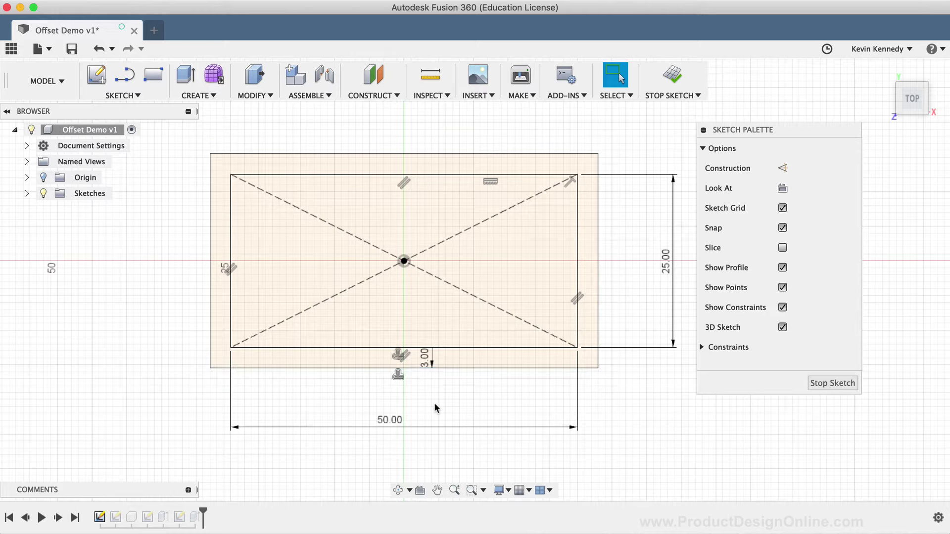
# Dimension the outer and inner rectangles' bottom edges 3.00 mm apart
pyautogui.click(425, 361)
pyautogui.press('d')
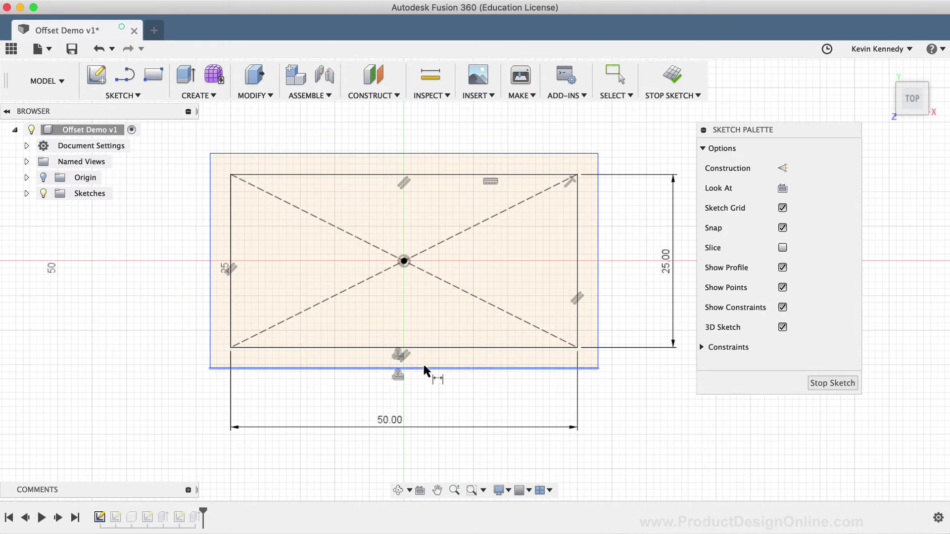
pyautogui.click(423, 367)
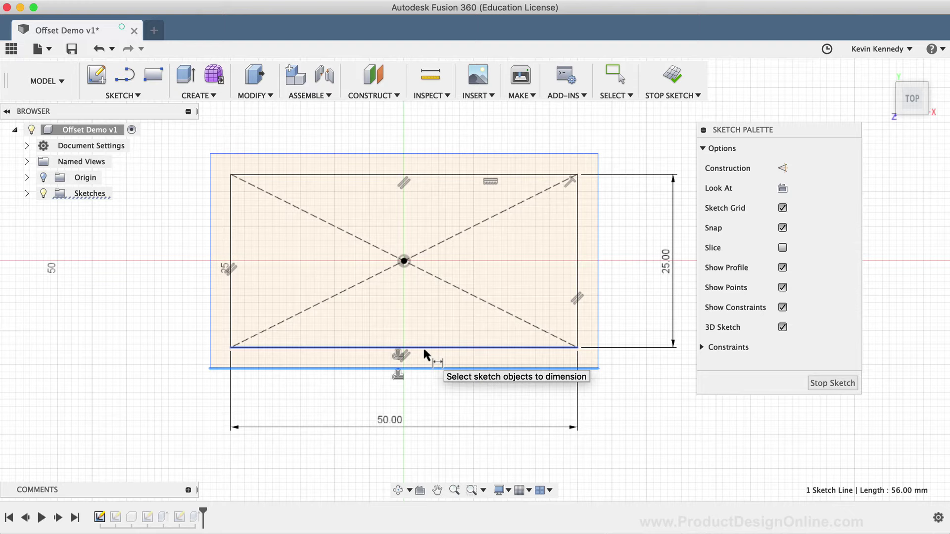
pyautogui.click(423, 347)
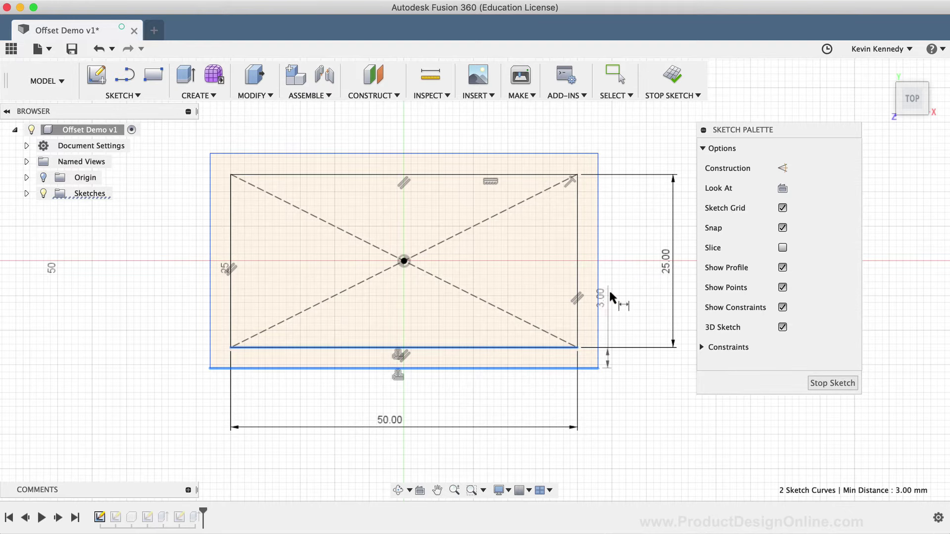
pyautogui.click(541, 360)
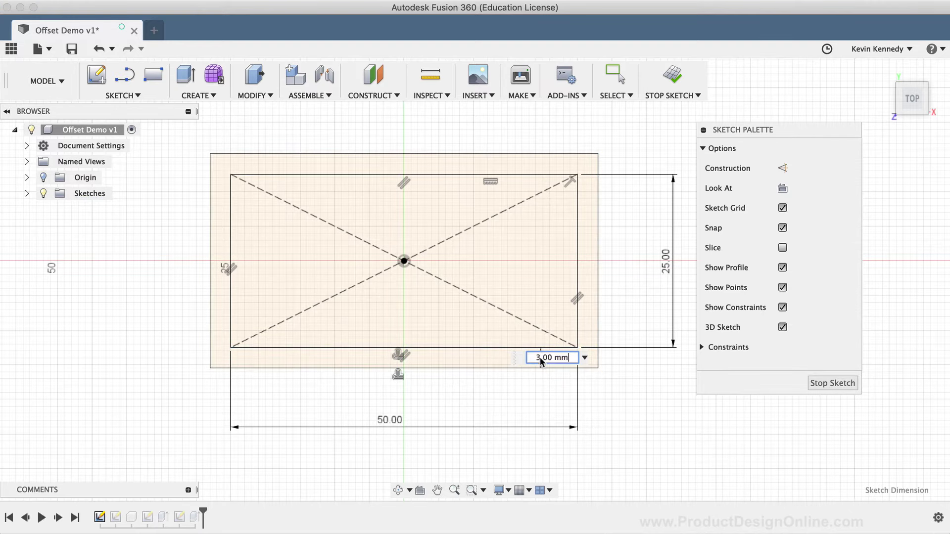
pyautogui.press('Return')
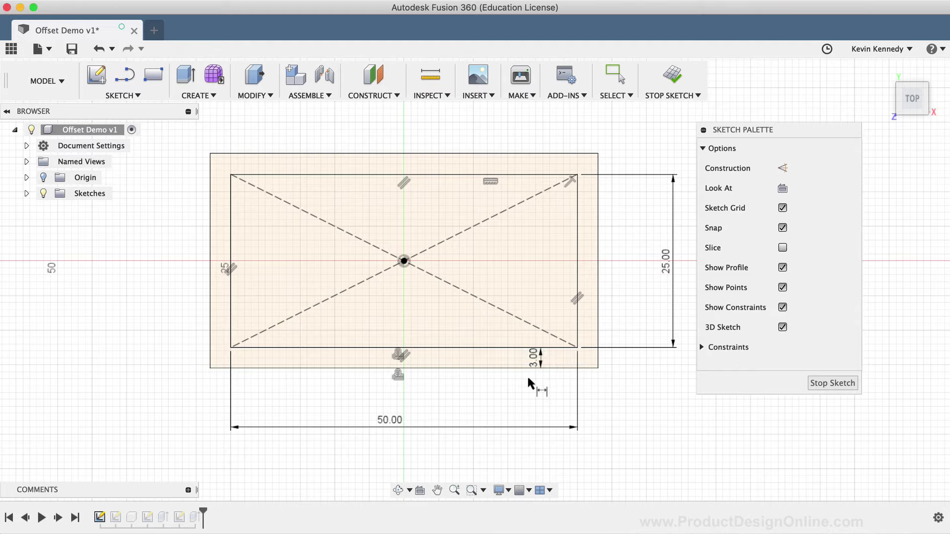
pyautogui.press('Escape')
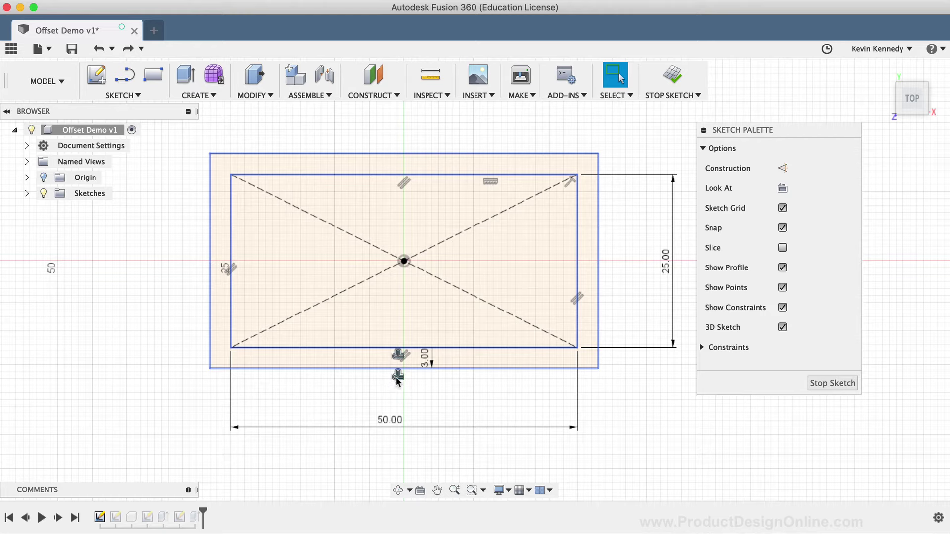
# Change the rectangle's 50.00 width dimension to 30
pyautogui.doubleClick(384, 421)
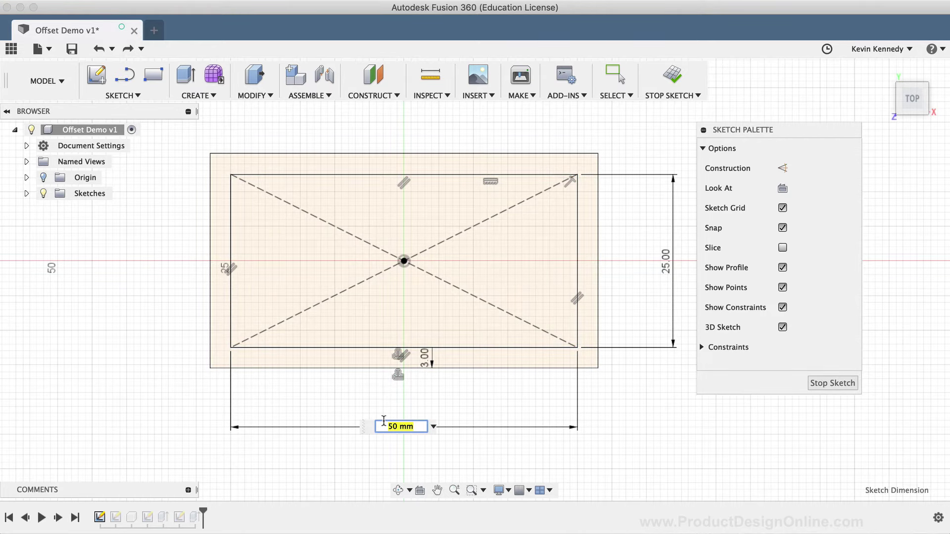
pyautogui.write('30')
pyautogui.press('Return')
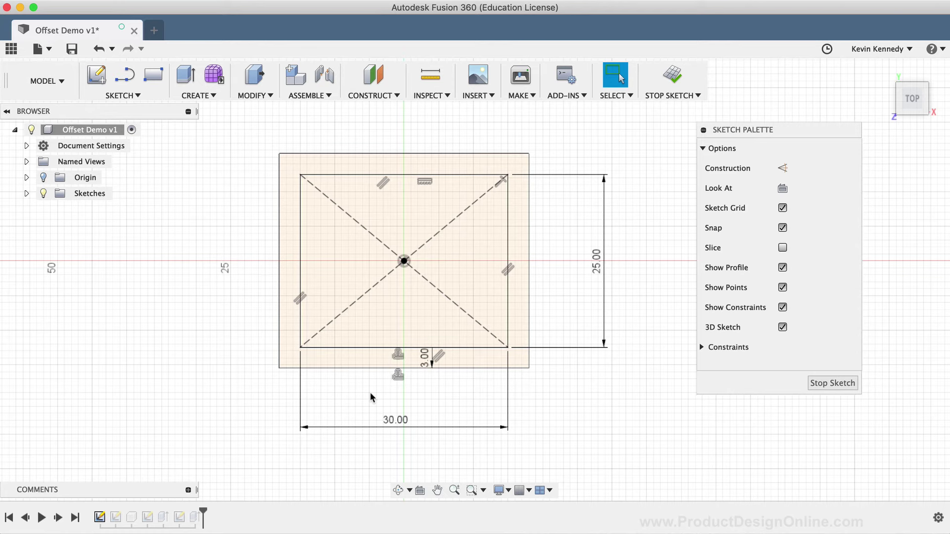
pyautogui.click(399, 375)
pyautogui.press('Delete')
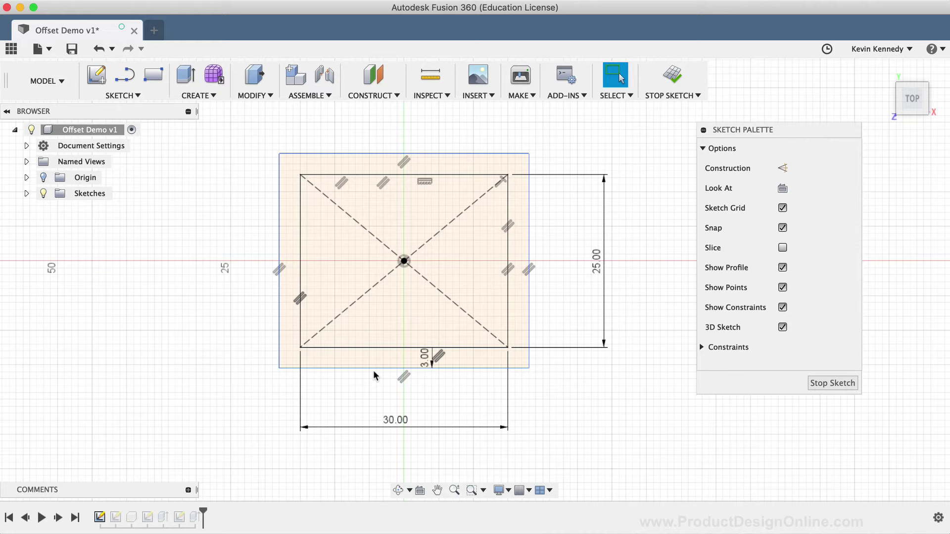
pyautogui.moveTo(374, 368)
pyautogui.mouseDown()
pyautogui.moveTo(338, 386)
pyautogui.moveTo(333, 428)
pyautogui.moveTo(344, 315)
pyautogui.mouseUp()
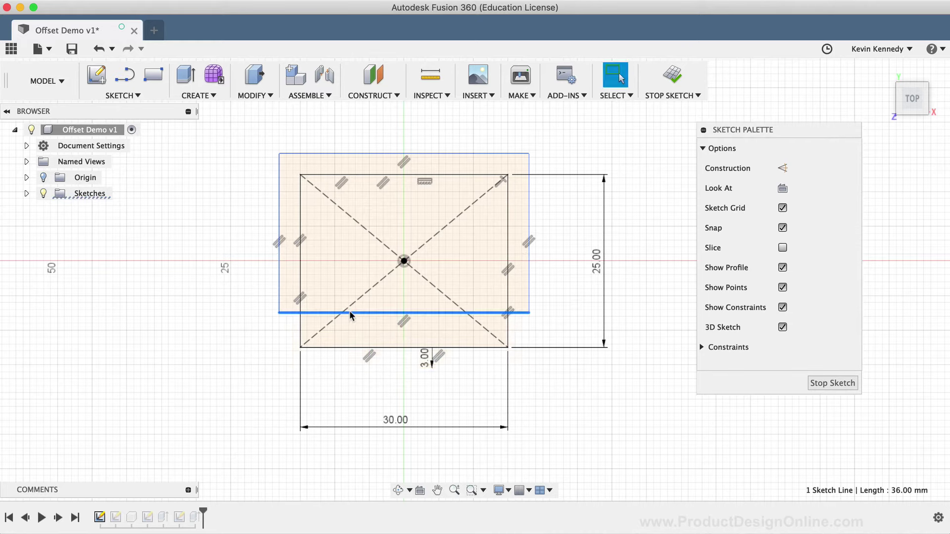
pyautogui.moveTo(310, 154)
pyautogui.mouseDown()
pyautogui.moveTo(309, 213)
pyautogui.moveTo(363, 229)
pyautogui.mouseUp()
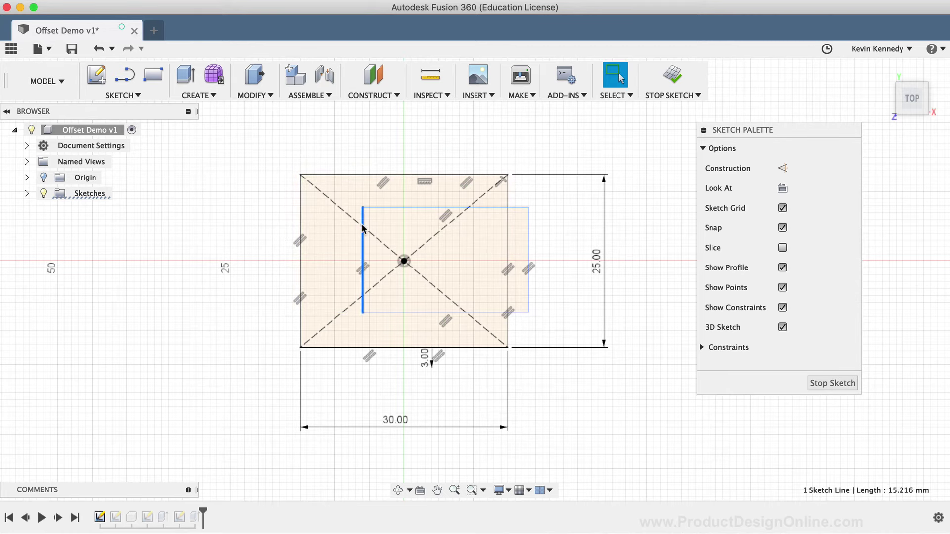
pyautogui.press('super+z')
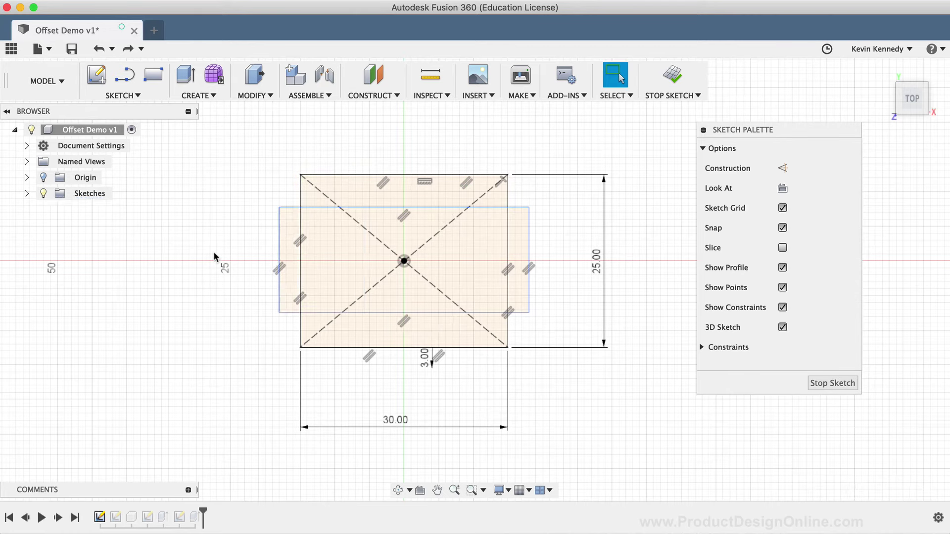
pyautogui.press('super+z')
pyautogui.press('super+z')
pyautogui.press('super+z')
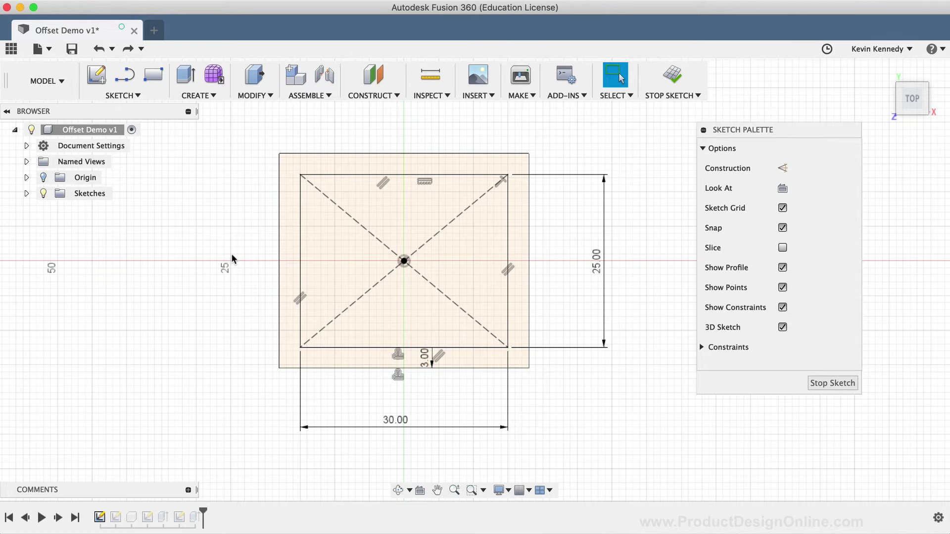
# Try offsetting the already-offset outer rectangle by about 2.731 mm, then clear that curve selection
pyautogui.rightClick(232, 257)
pyautogui.click(184, 290)
pyautogui.click(172, 319)
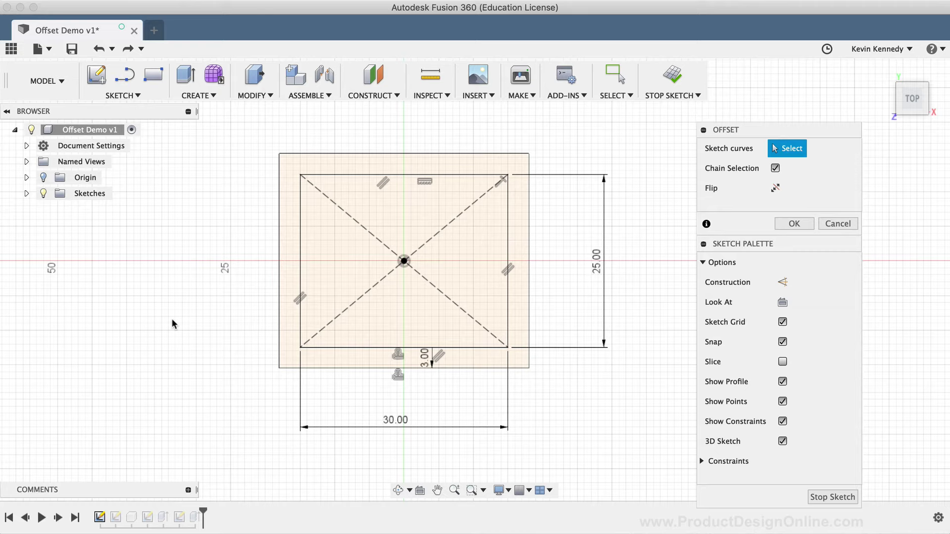
pyautogui.click(278, 300)
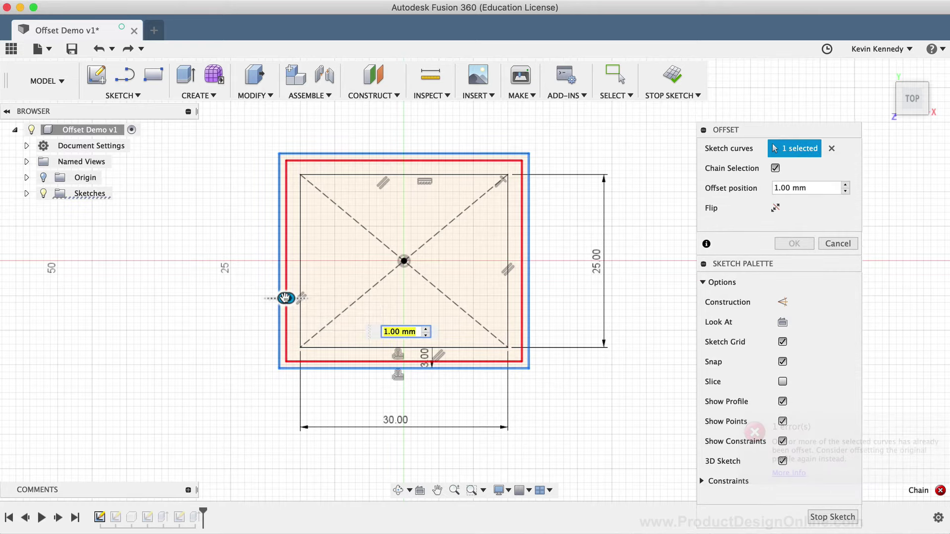
pyautogui.moveTo(285, 298); pyautogui.dragTo(255, 297)
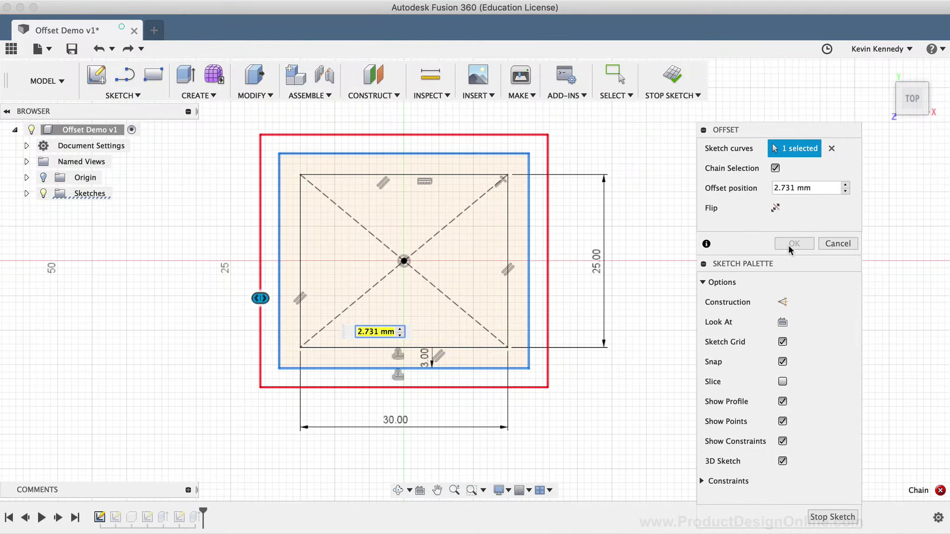
pyautogui.click(831, 148)
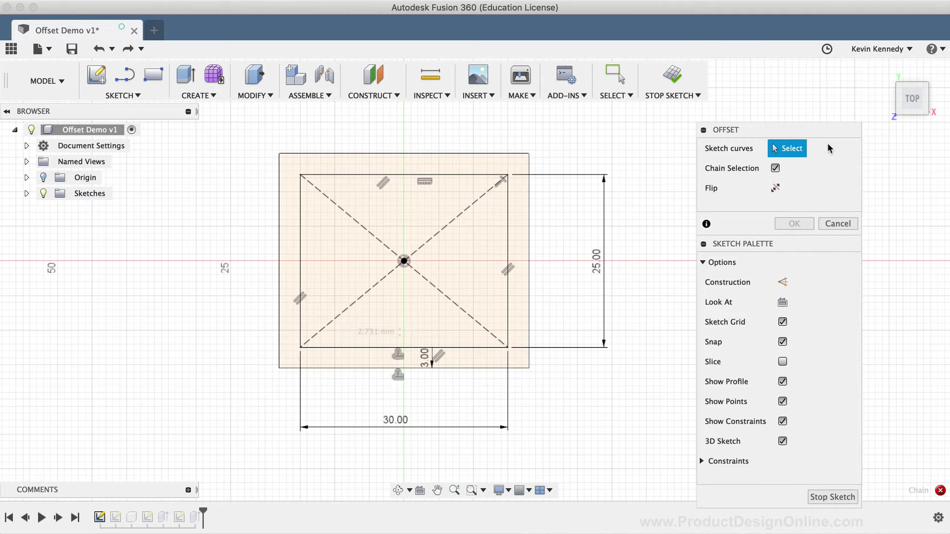
# Offset the inner 30 by 25 rectangle outward by 5.792 mm and commit it
pyautogui.click(472, 176)
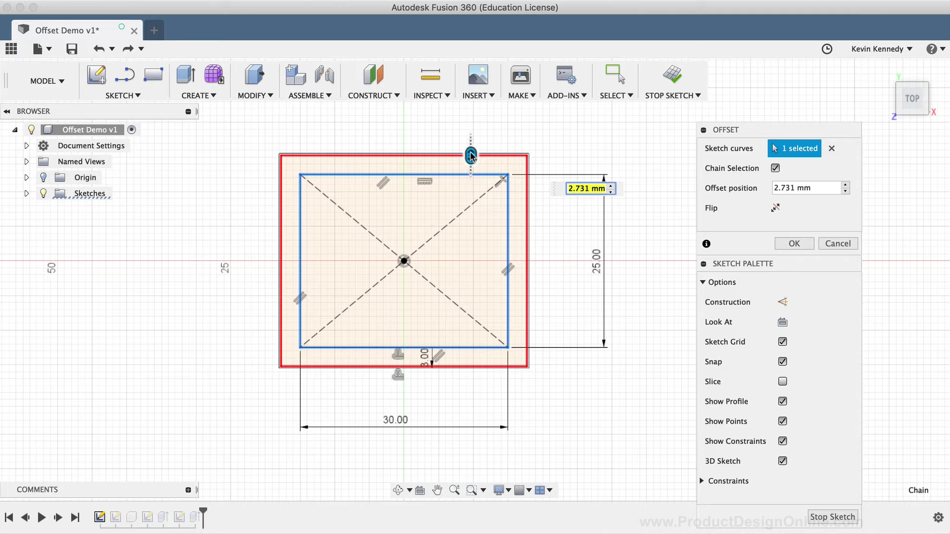
pyautogui.moveTo(471, 156); pyautogui.dragTo(470, 133)
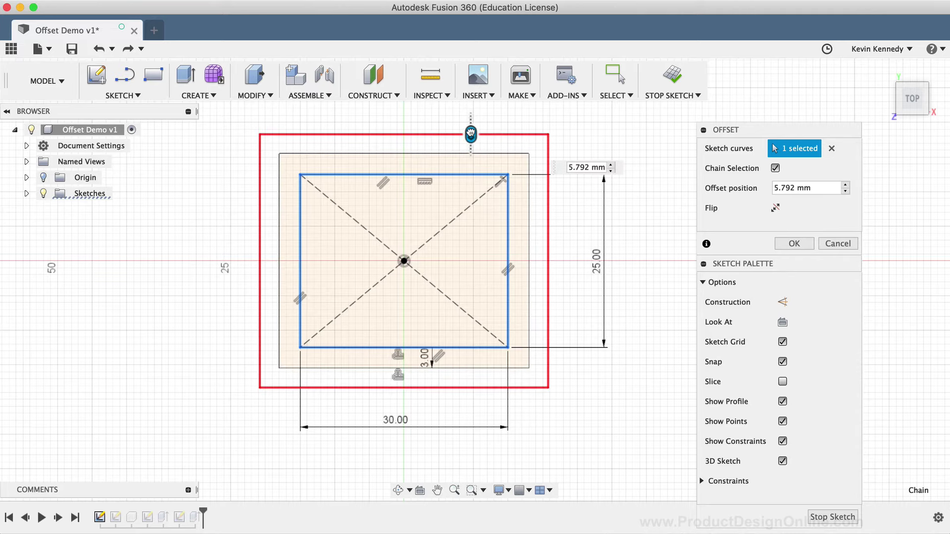
pyautogui.click(795, 243)
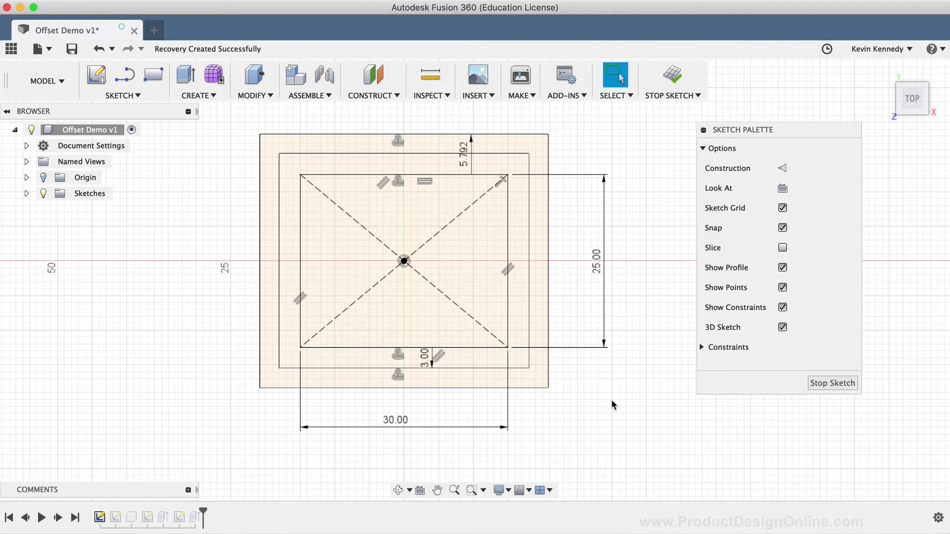
# Stop the rectangle sketch and open the Spline sketch from the timeline for editing
pyautogui.click(26, 193)
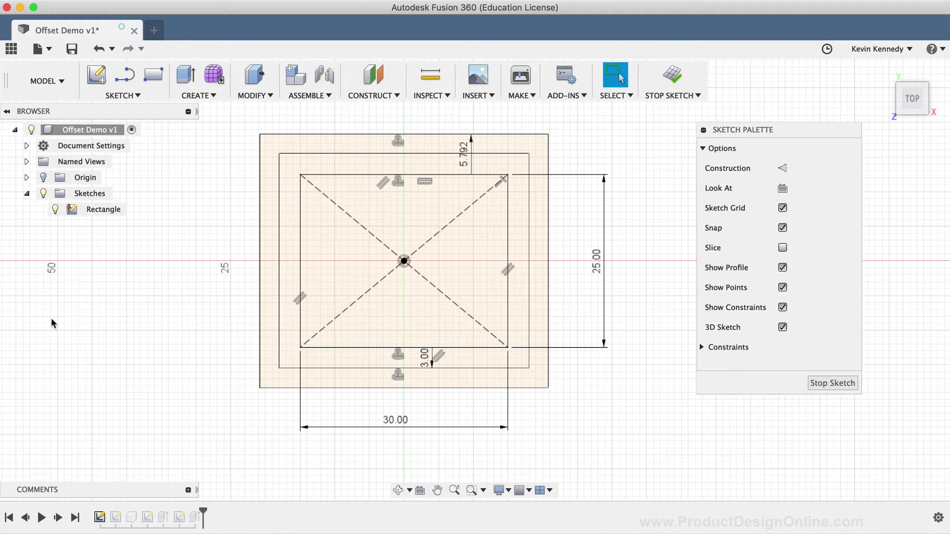
pyautogui.click(115, 518)
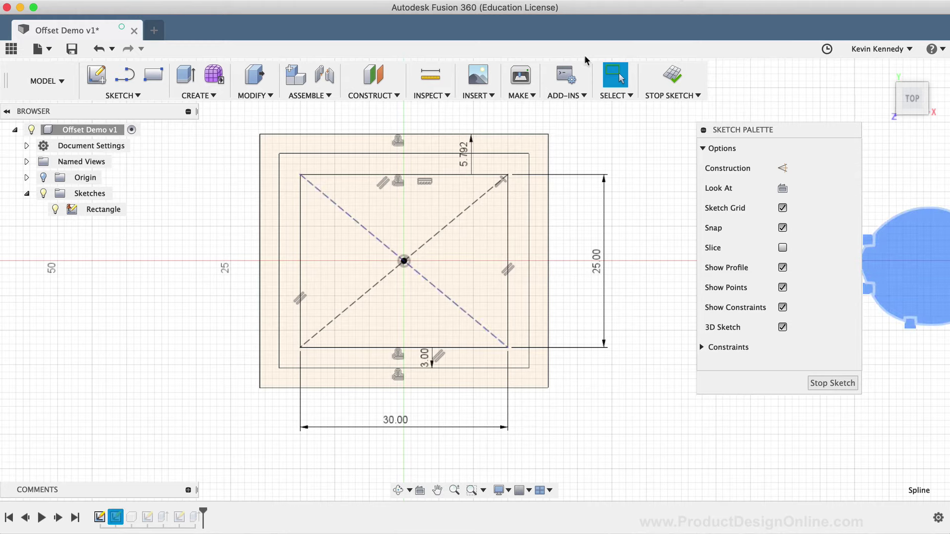
pyautogui.click(671, 77)
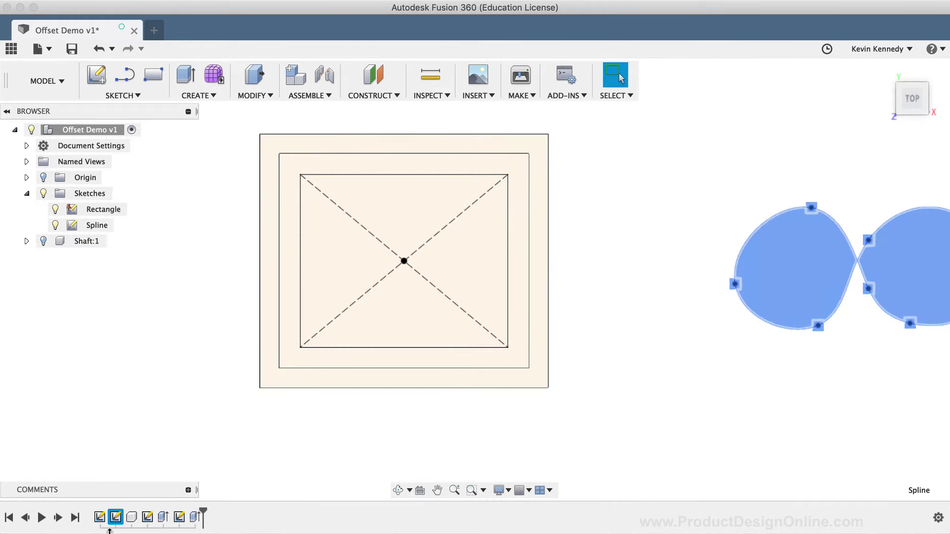
pyautogui.click(118, 520)
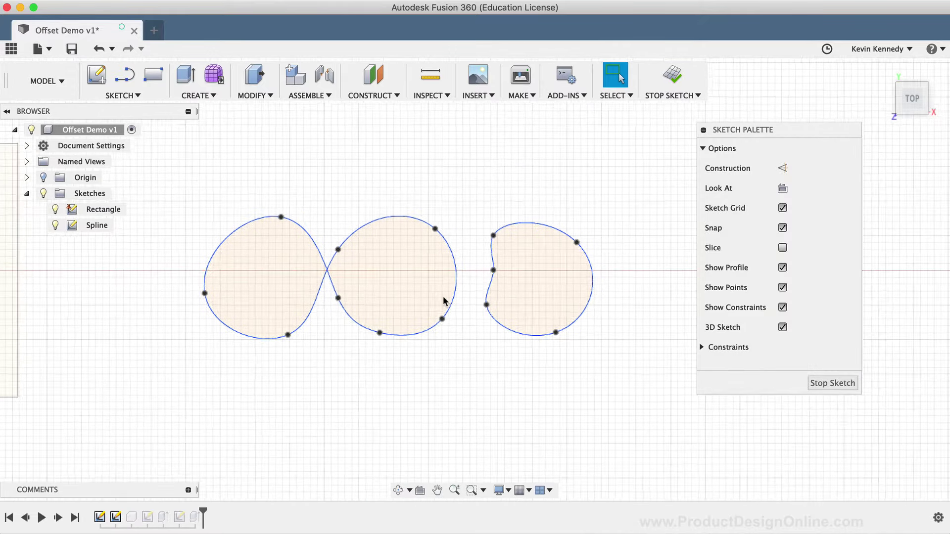
pyautogui.click(373, 221)
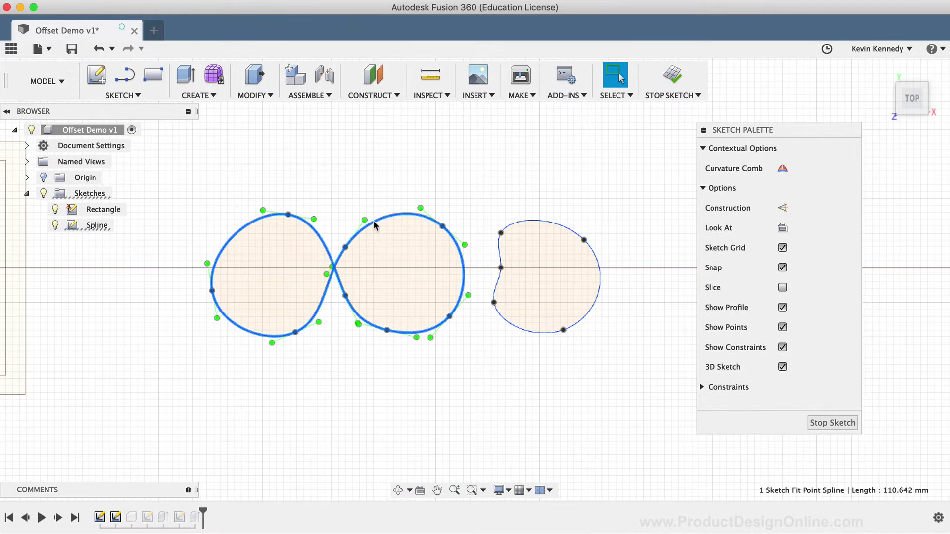
pyautogui.click(325, 369)
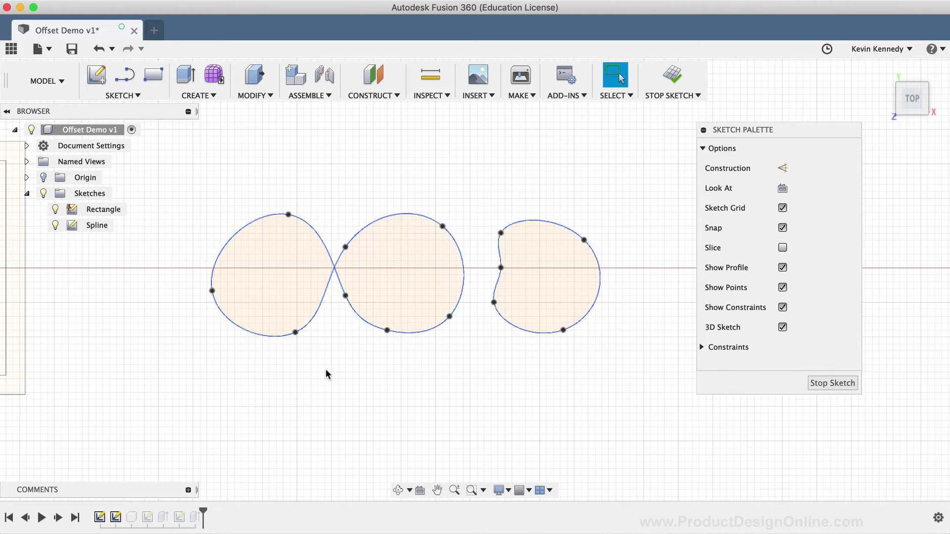
# Preview an offset of the figure-eight spline, flipping it between its loops and back
pyautogui.click(123, 96)
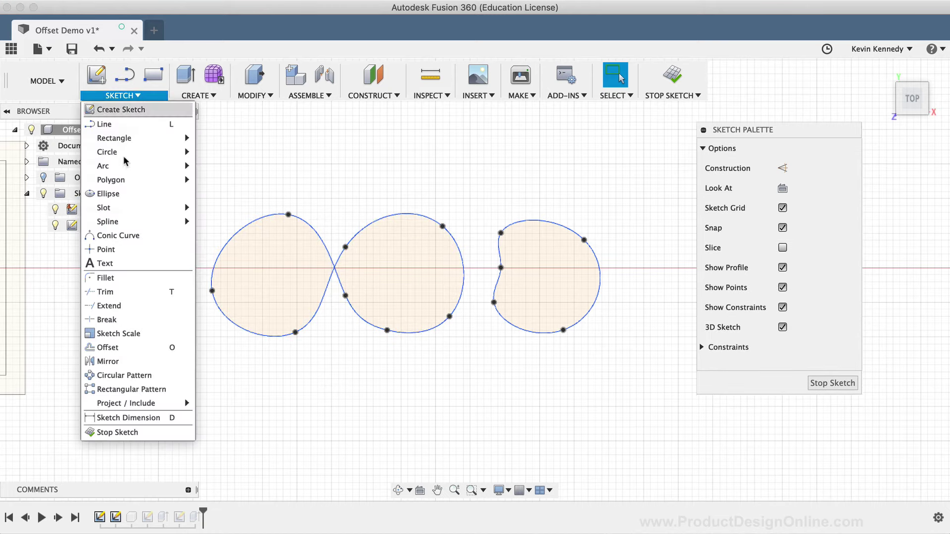
pyautogui.click(137, 346)
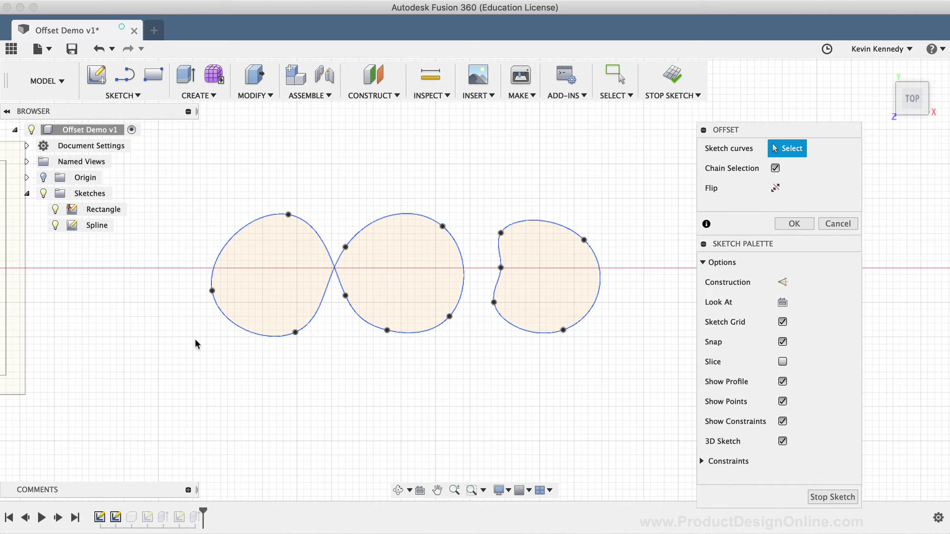
pyautogui.click(237, 328)
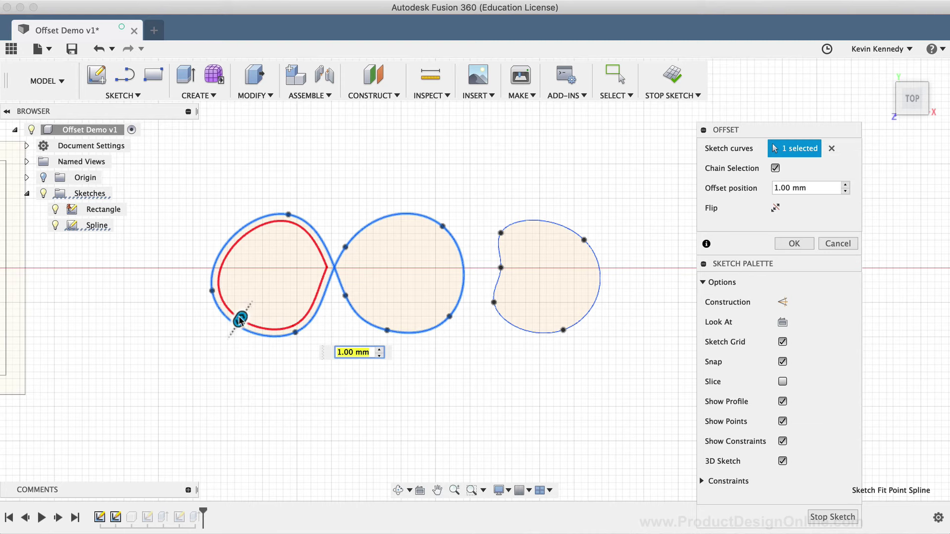
pyautogui.moveTo(240, 319); pyautogui.dragTo(233, 340)
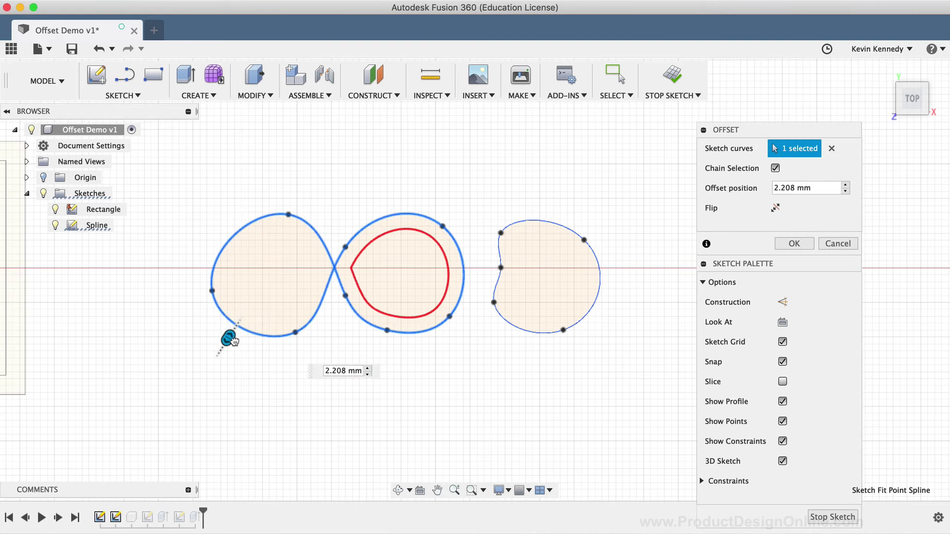
pyautogui.click(775, 208)
pyautogui.click(775, 209)
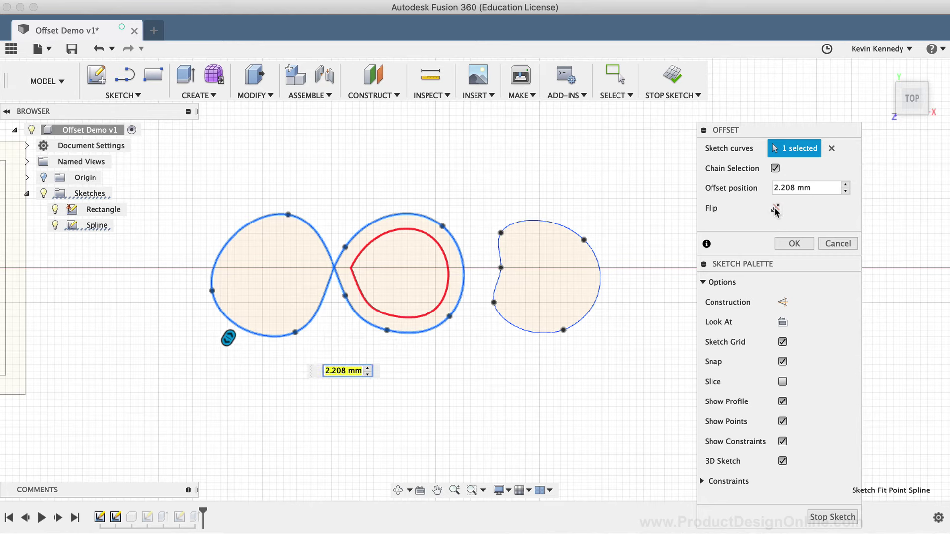
# Try an offset on the kidney-shaped spline, toggling its side repeatedly, then drop it
pyautogui.click(832, 148)
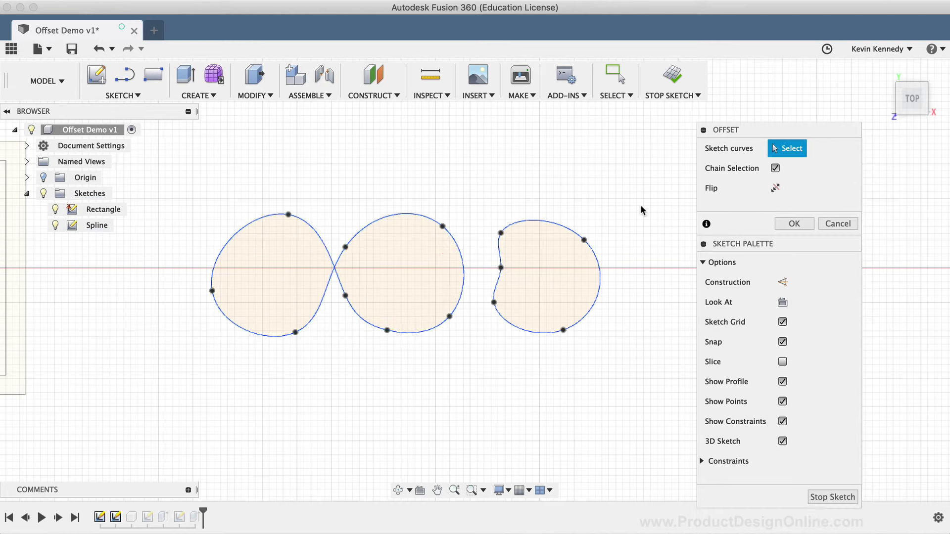
pyautogui.click(571, 238)
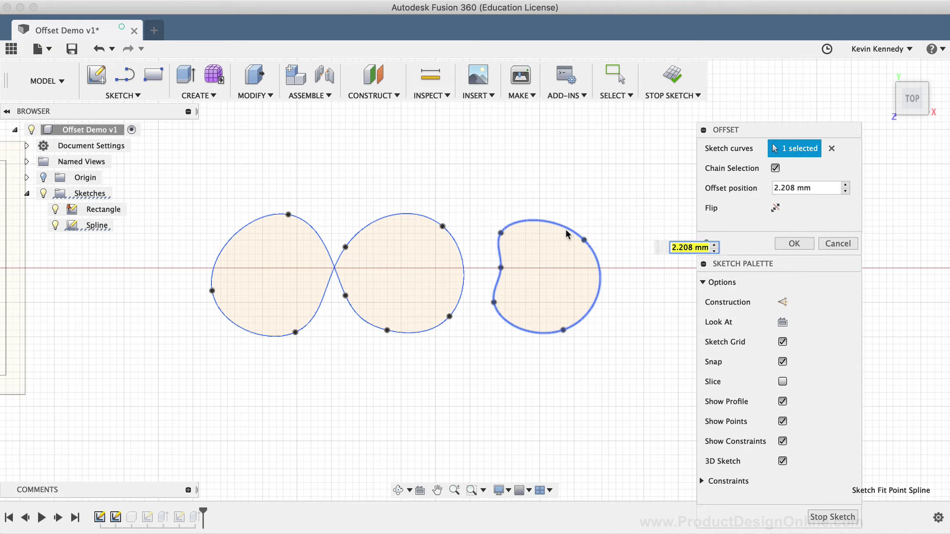
pyautogui.click(775, 207)
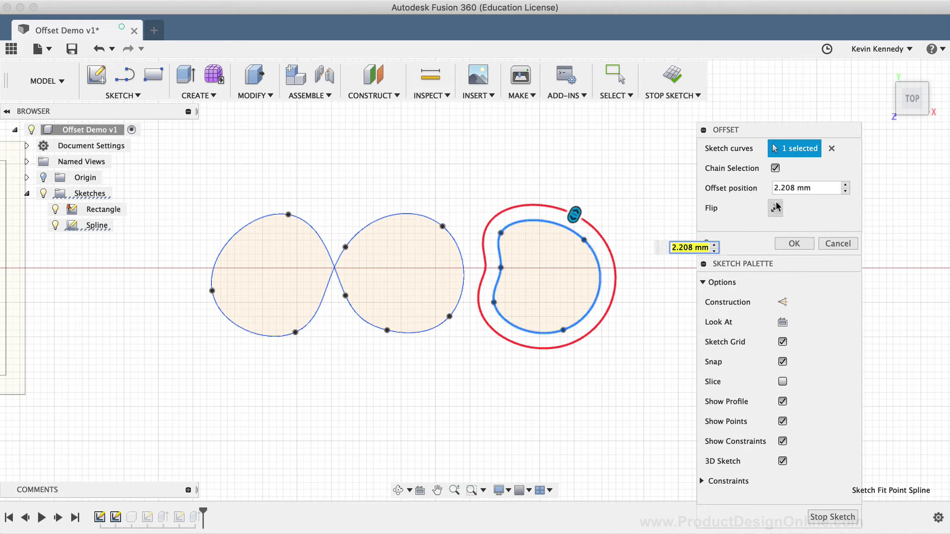
pyautogui.click(775, 207)
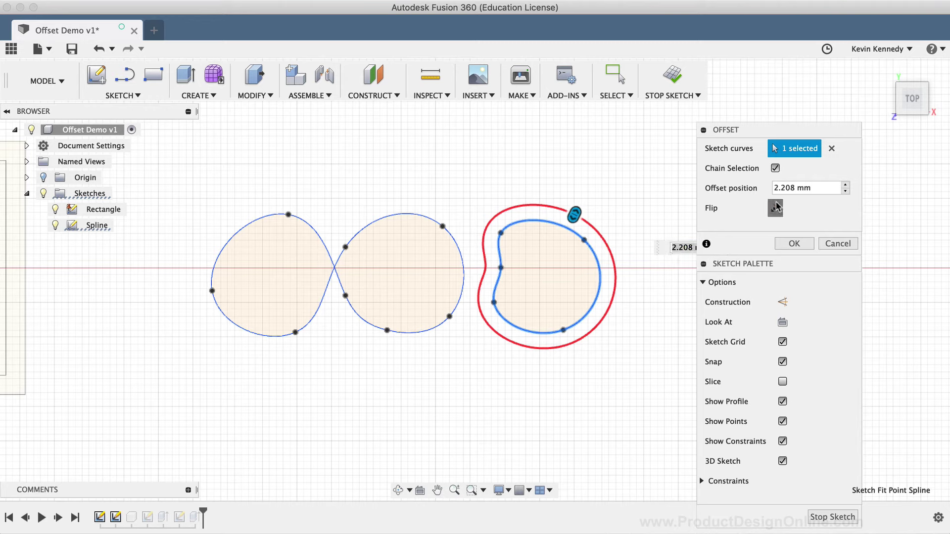
pyautogui.click(775, 208)
pyautogui.click(775, 207)
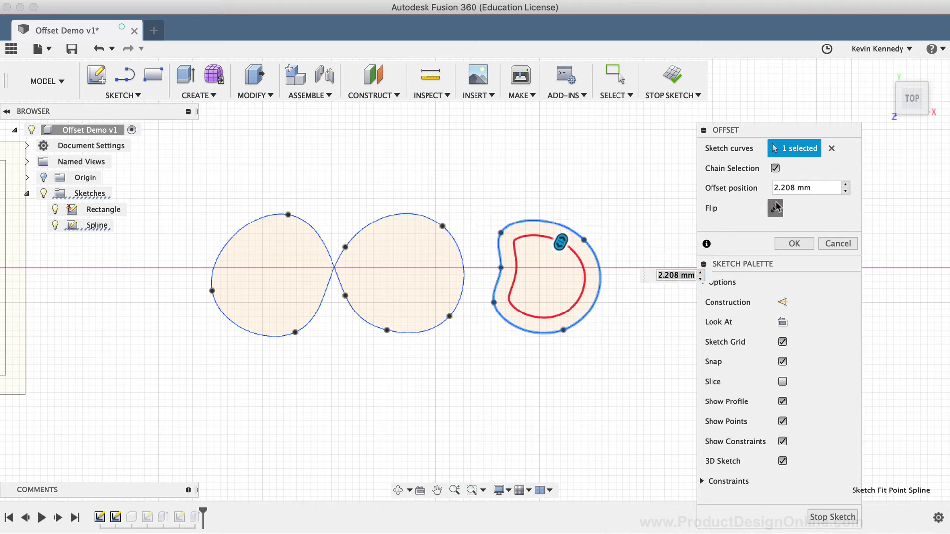
pyautogui.click(775, 207)
pyautogui.click(775, 207)
pyautogui.click(775, 207)
pyautogui.click(830, 149)
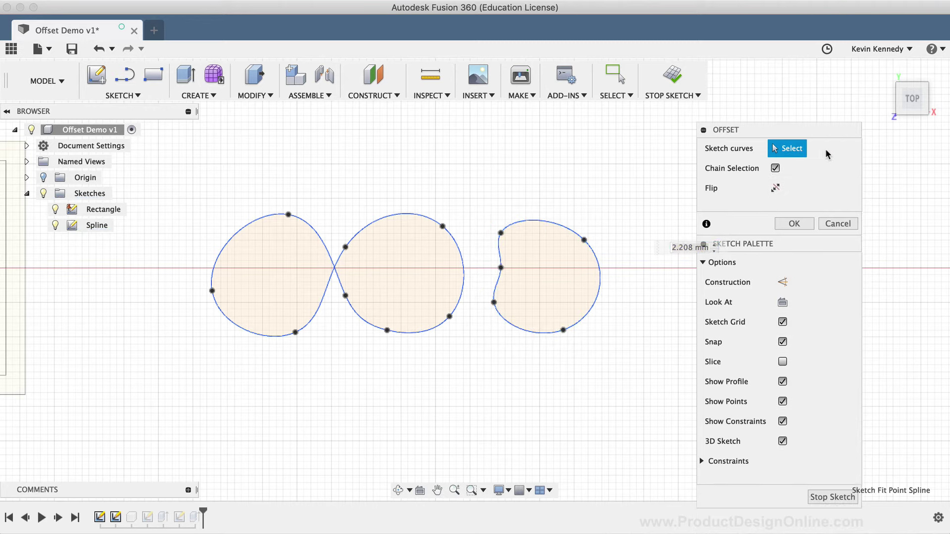
# Reselect the figure-eight spline and preview a 3.13 mm offset inside its left loop
pyautogui.click(316, 231)
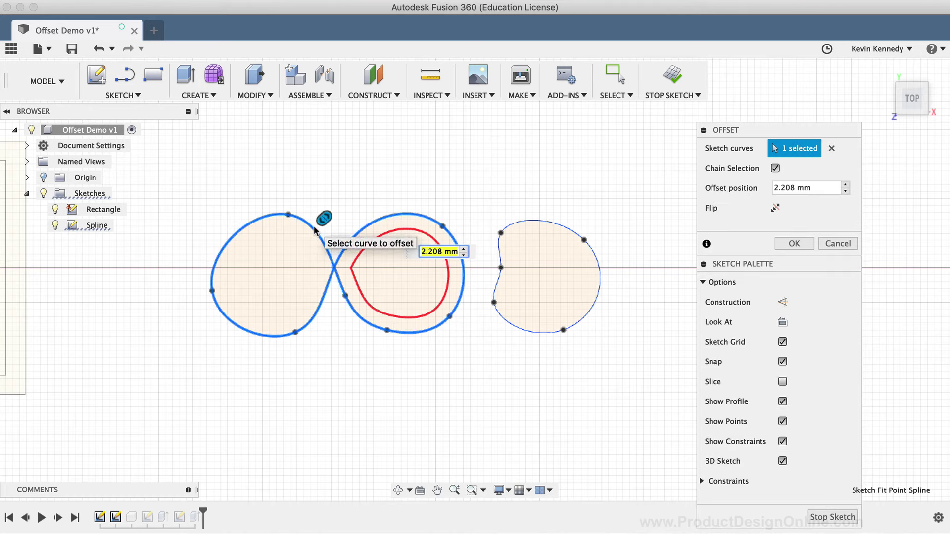
pyautogui.click(775, 209)
pyautogui.click(775, 208)
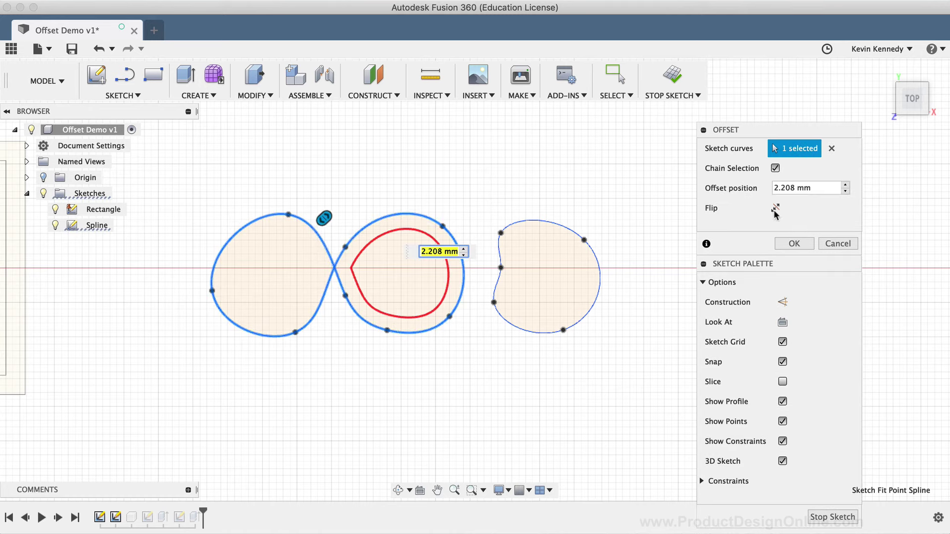
pyautogui.click(775, 208)
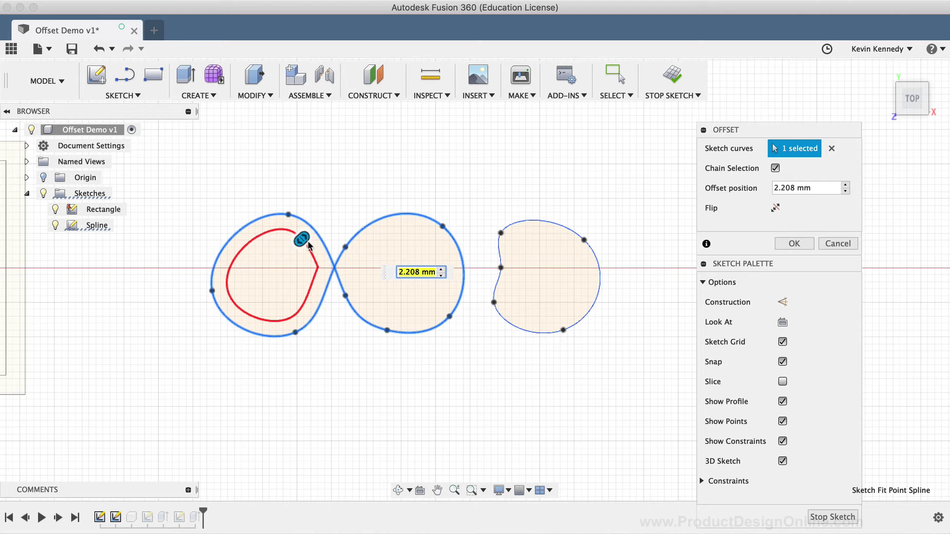
pyautogui.moveTo(303, 238)
pyautogui.mouseDown()
pyautogui.moveTo(330, 223)
pyautogui.moveTo(309, 235)
pyautogui.moveTo(317, 221)
pyautogui.moveTo(300, 248)
pyautogui.mouseUp()
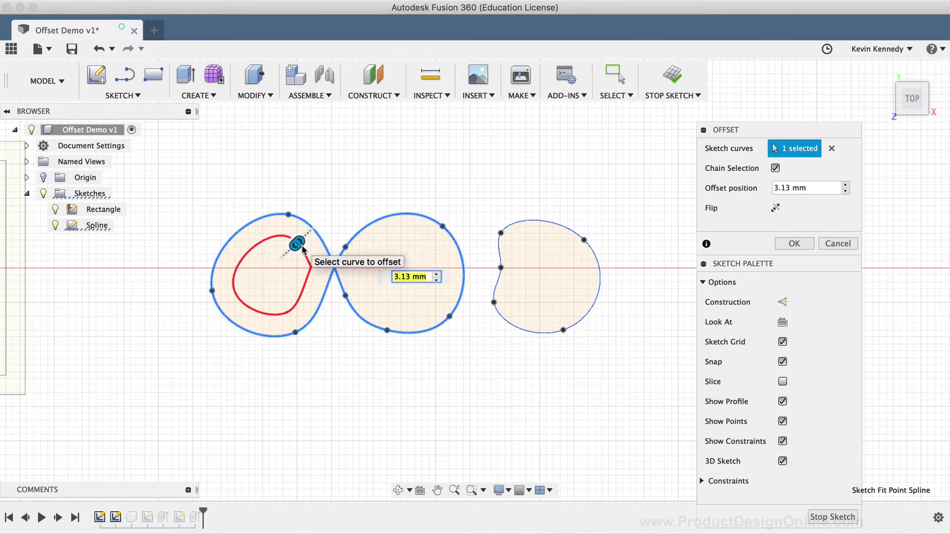
# Cancel the spline offset, hide the Rectangle and Spline sketches, and show Shaft:1
pyautogui.click(834, 244)
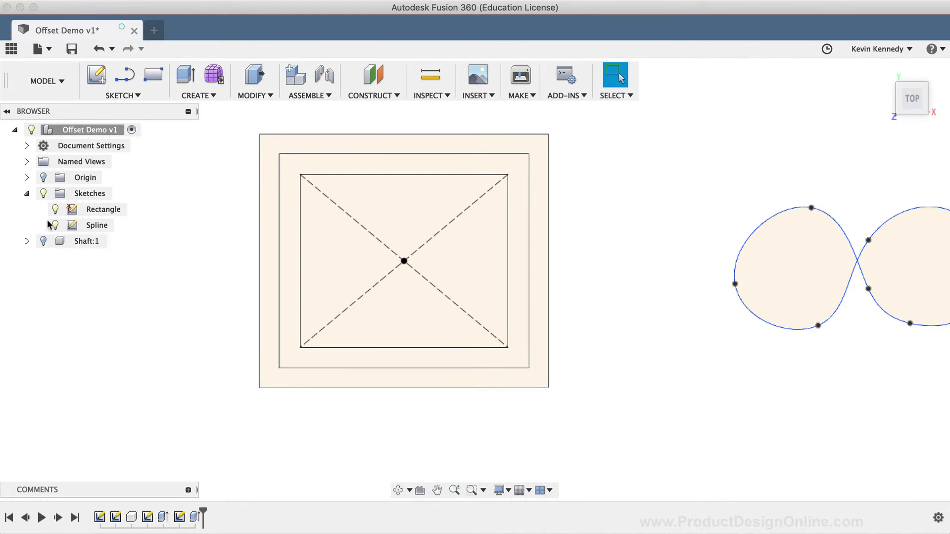
pyautogui.click(55, 210)
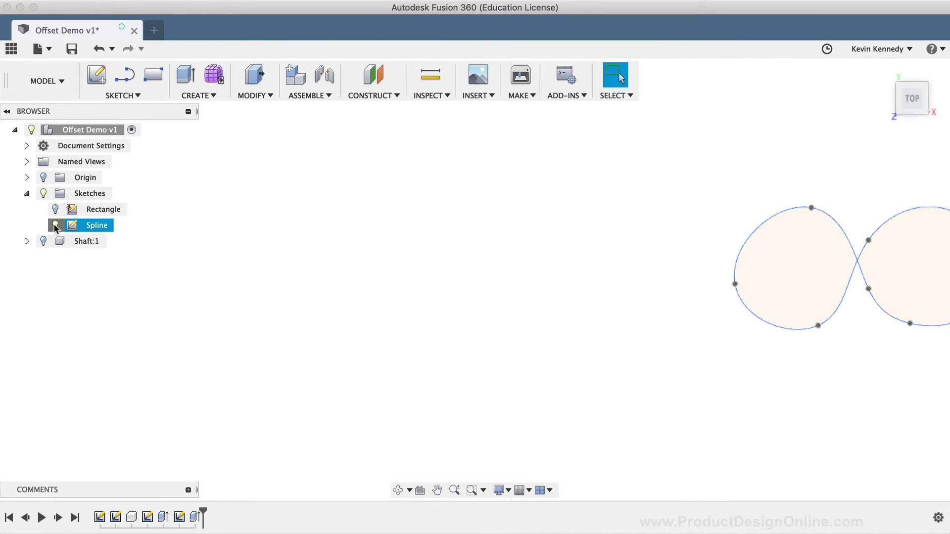
pyautogui.click(55, 225)
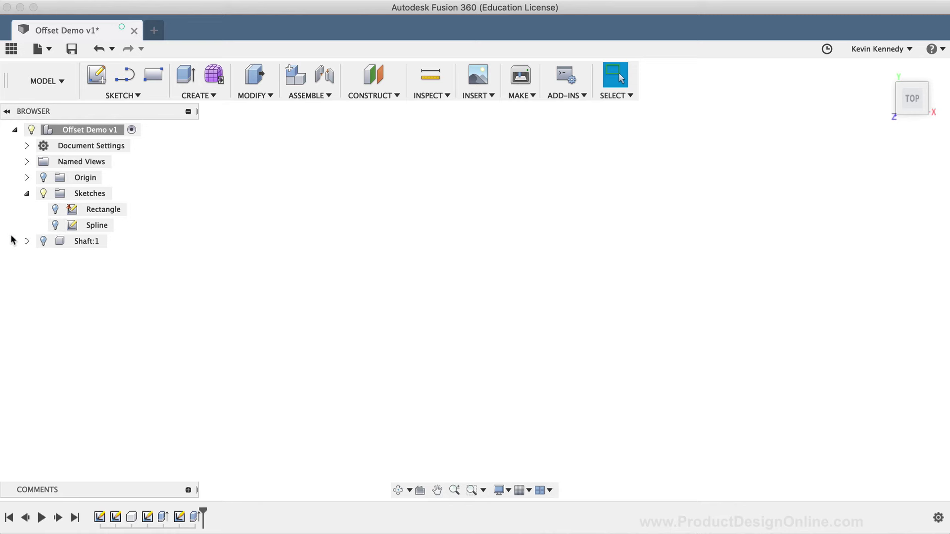
pyautogui.click(43, 242)
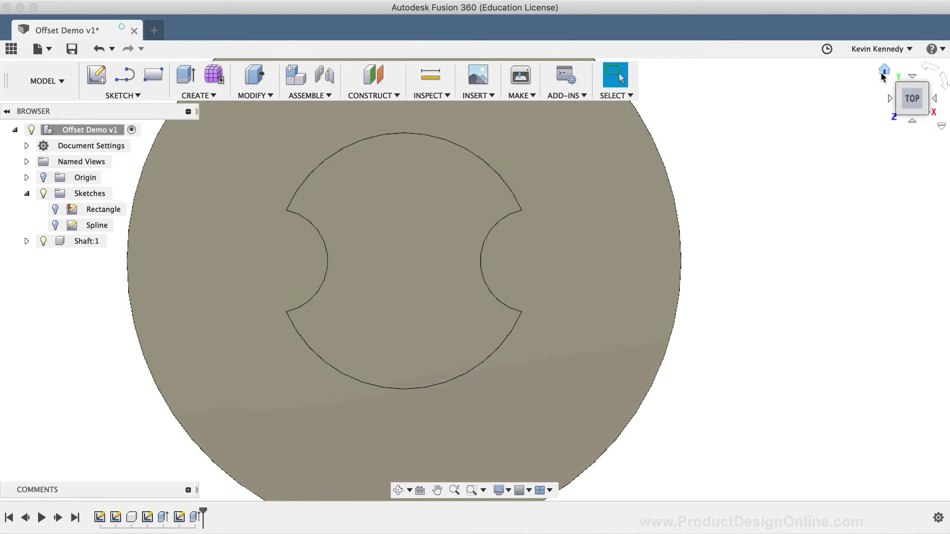
# Return to the Home view and activate the Shaft:1 component
pyautogui.click(883, 73)
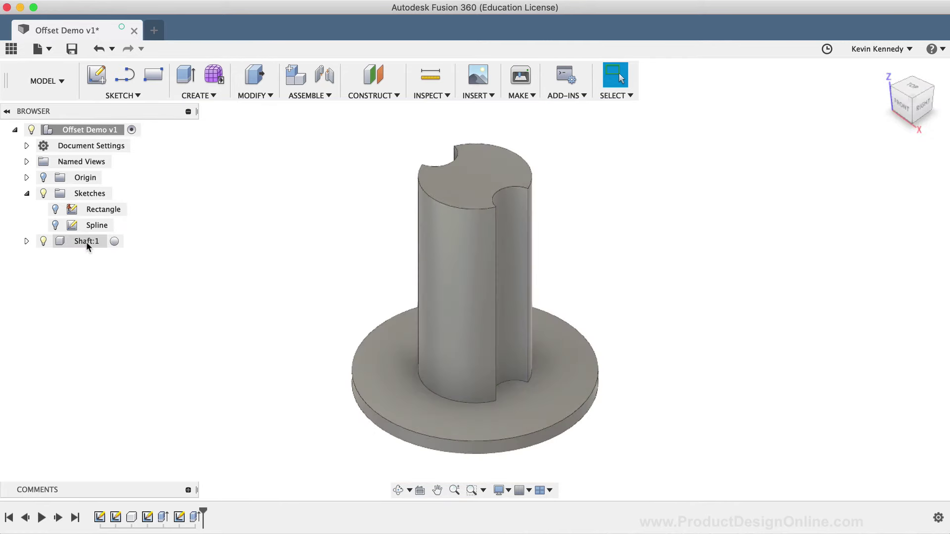
pyautogui.rightClick(86, 241)
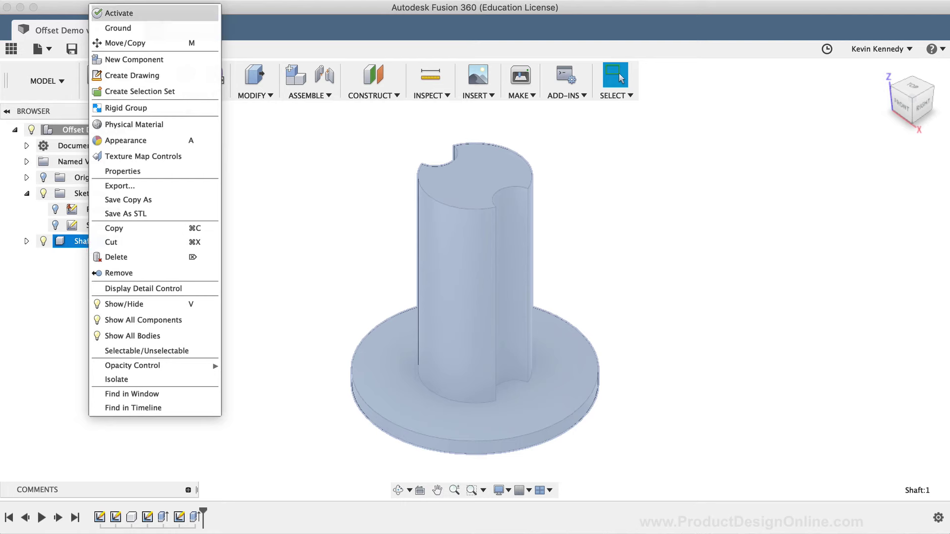
pyautogui.click(169, 12)
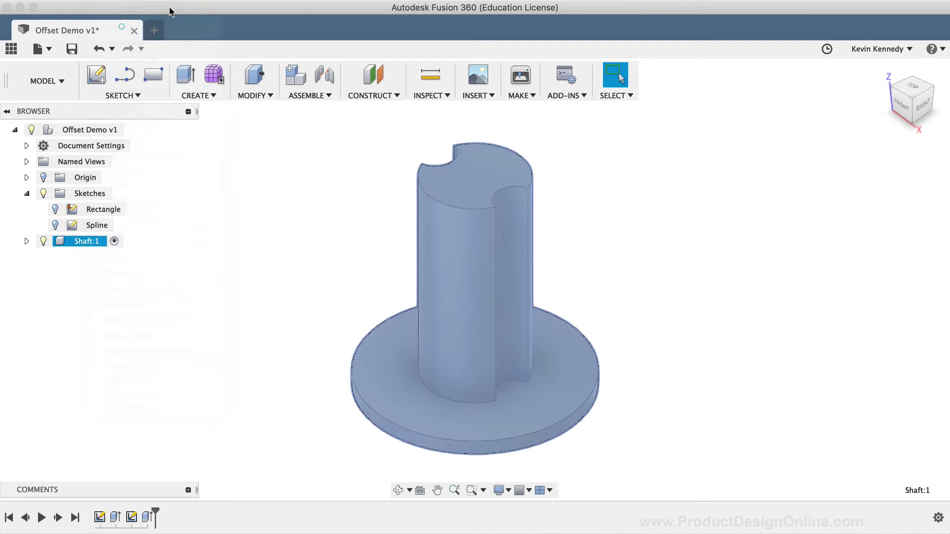
pyautogui.click(317, 325)
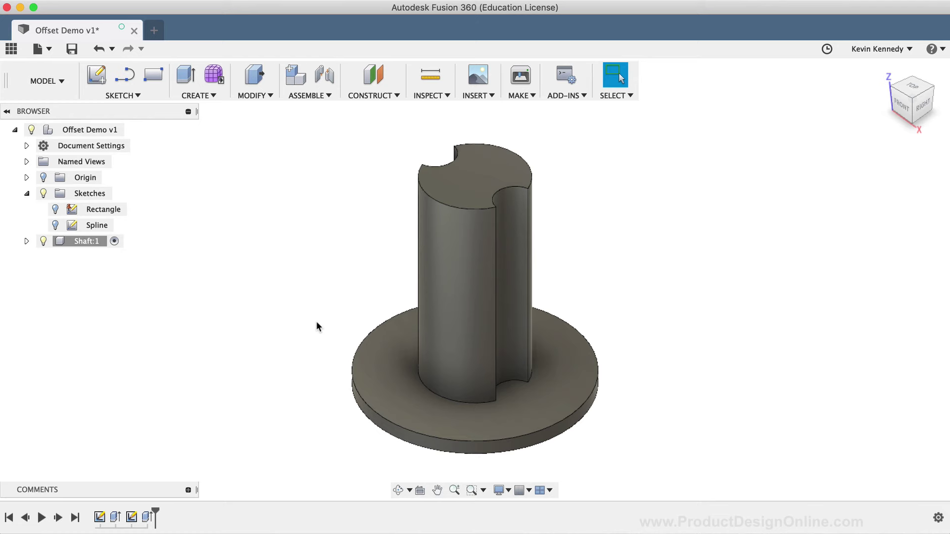
# Offset the shaft's top-face outline 3 mm inward in a sketch on that face
pyautogui.press('o')
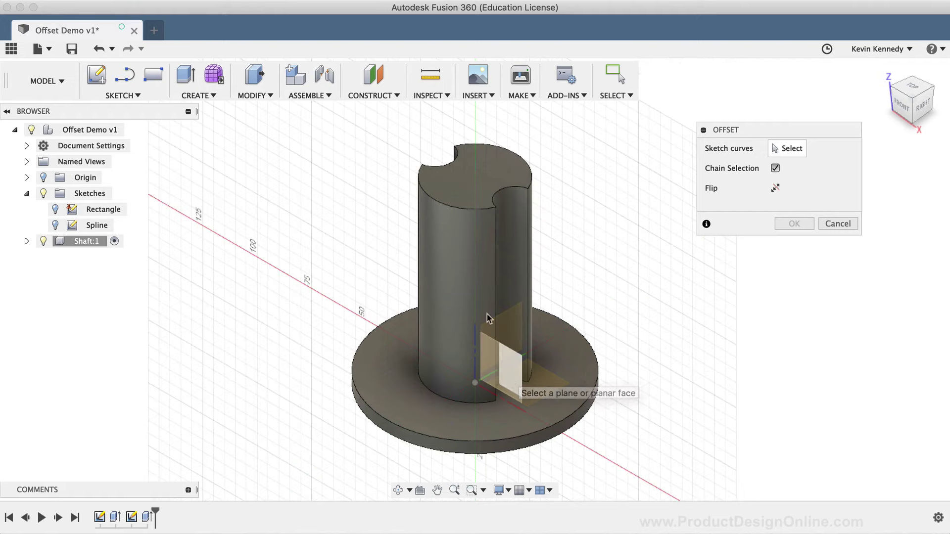
pyautogui.click(463, 190)
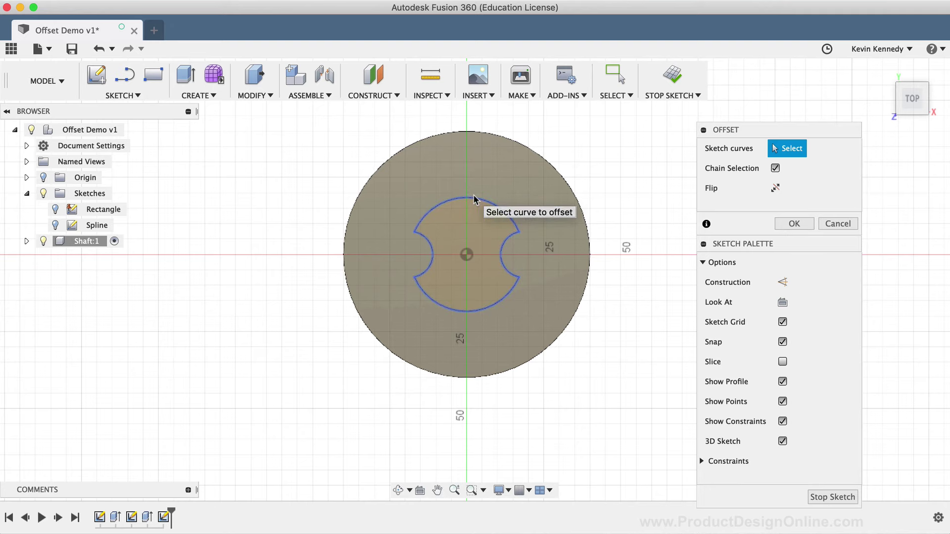
pyautogui.click(474, 199)
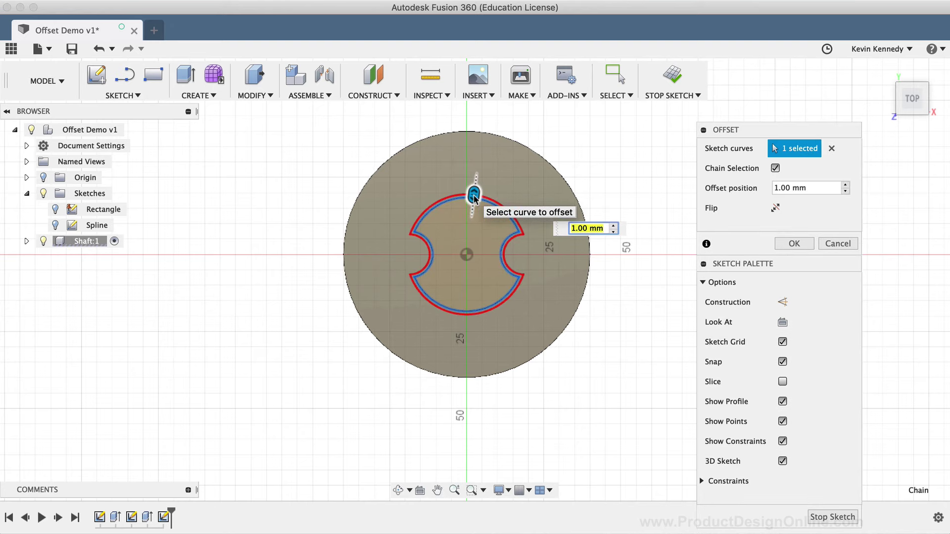
pyautogui.write('3')
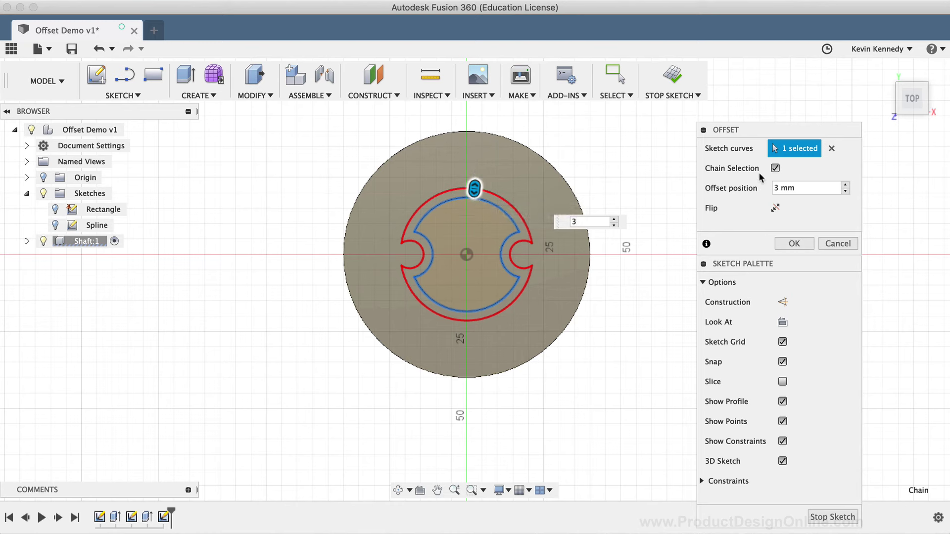
pyautogui.click(774, 208)
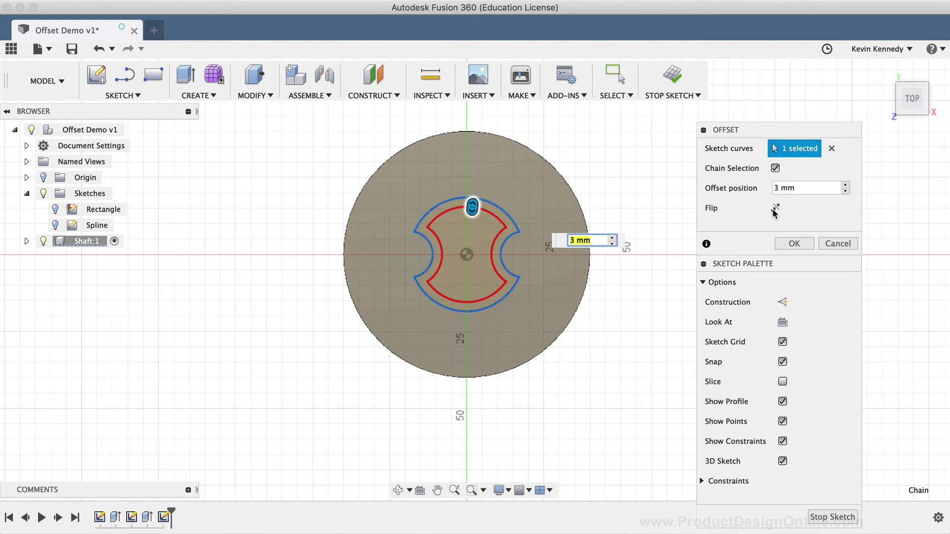
pyautogui.click(792, 243)
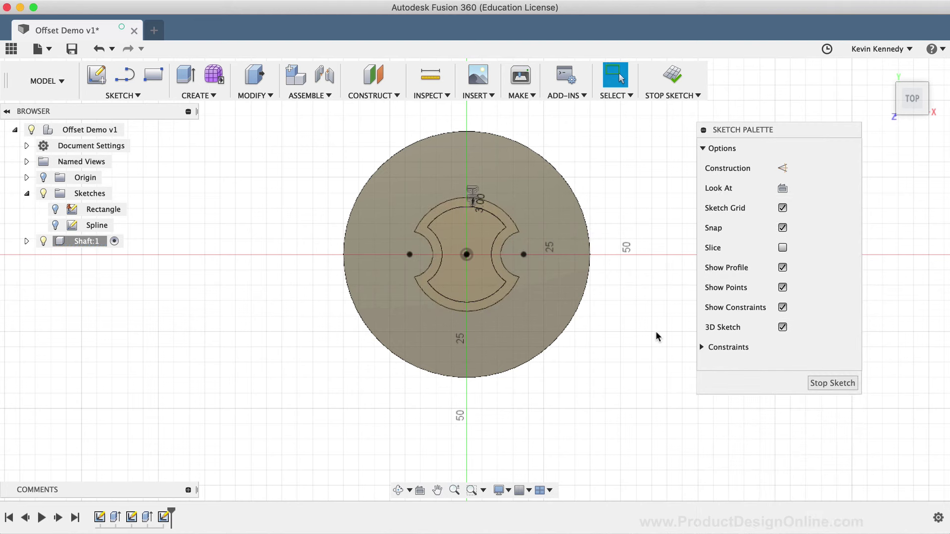
# Extrude-cut the profile inside the offset curve through the shaft with Extent set to All
pyautogui.press('e')
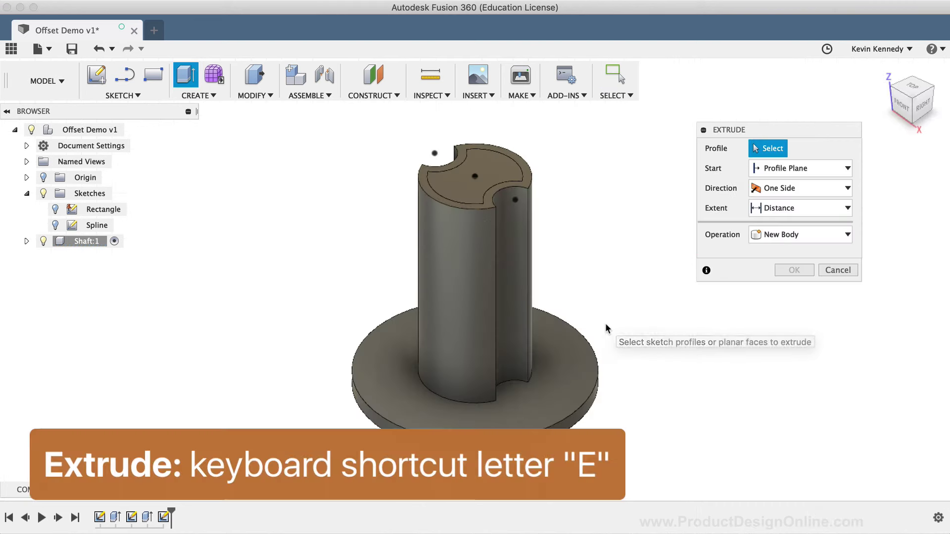
pyautogui.click(456, 185)
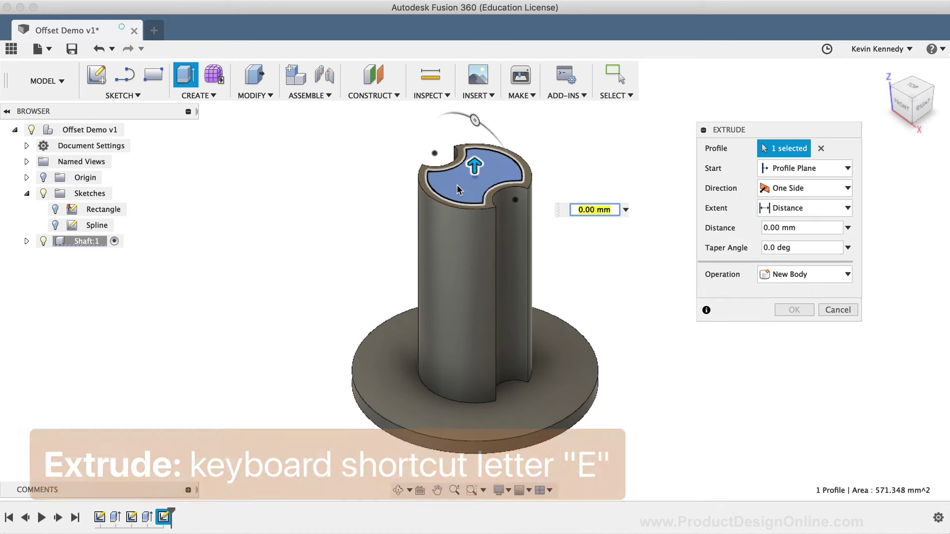
pyautogui.moveTo(470, 164); pyautogui.dragTo(465, 291)
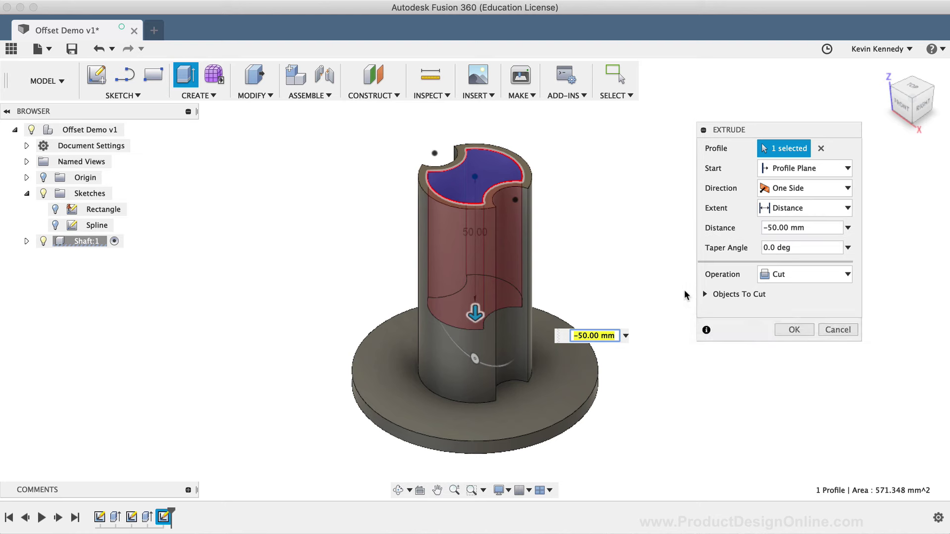
pyautogui.click(782, 209)
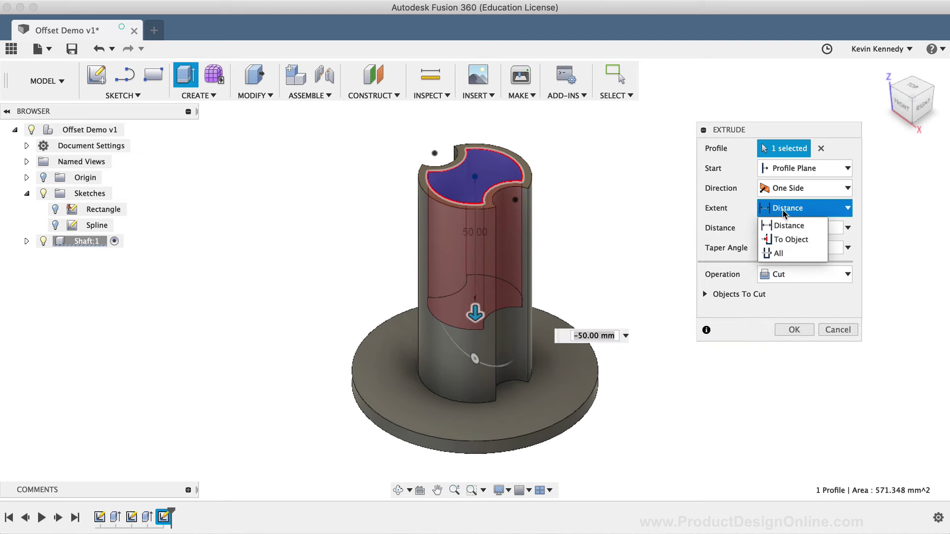
pyautogui.click(783, 253)
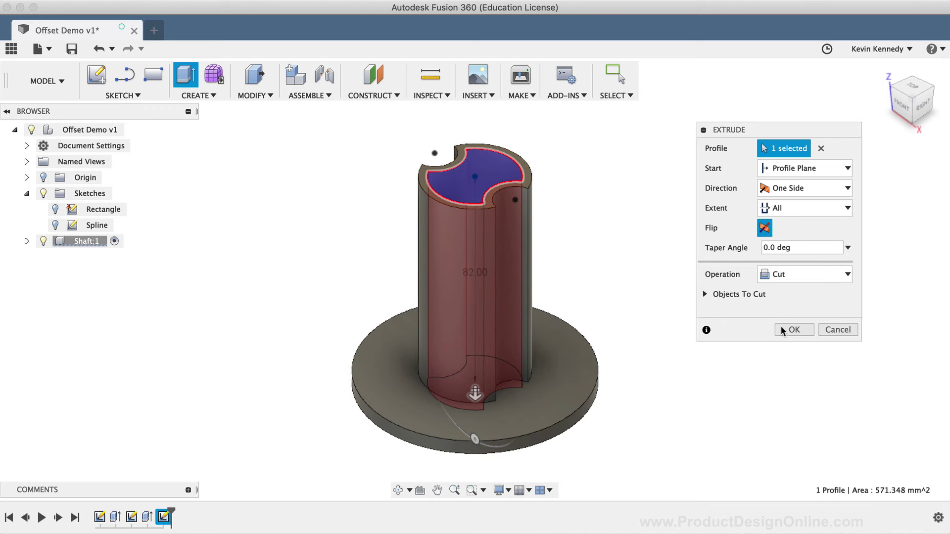
pyautogui.click(800, 327)
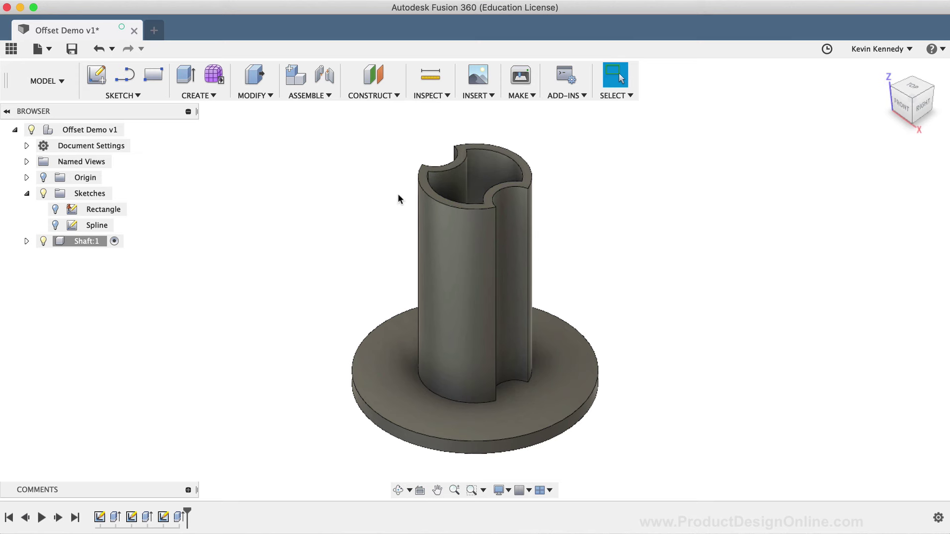
pyautogui.click(912, 86)
pyautogui.moveTo(903, 129); pyautogui.dragTo(904, 99)
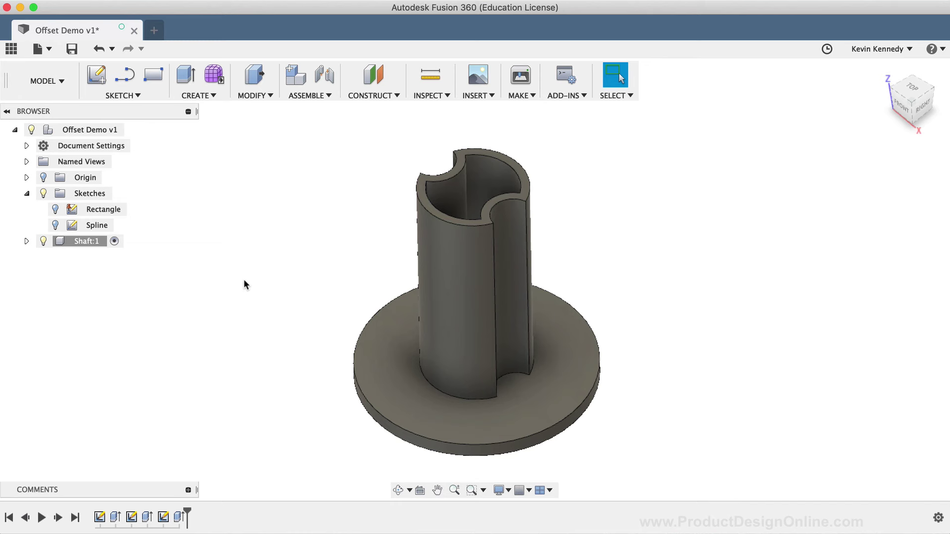